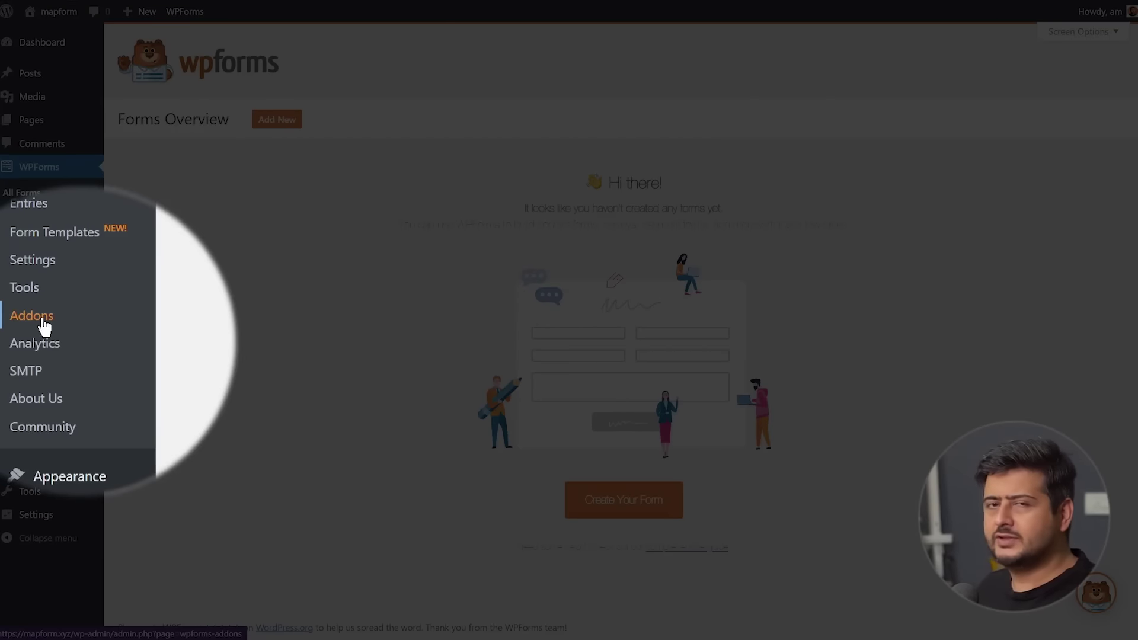
- Install the Geolocation addon from the WPForms Addons list, then head to WPForms settings
{"action": "left_click", "coordinate": [26, 316]}
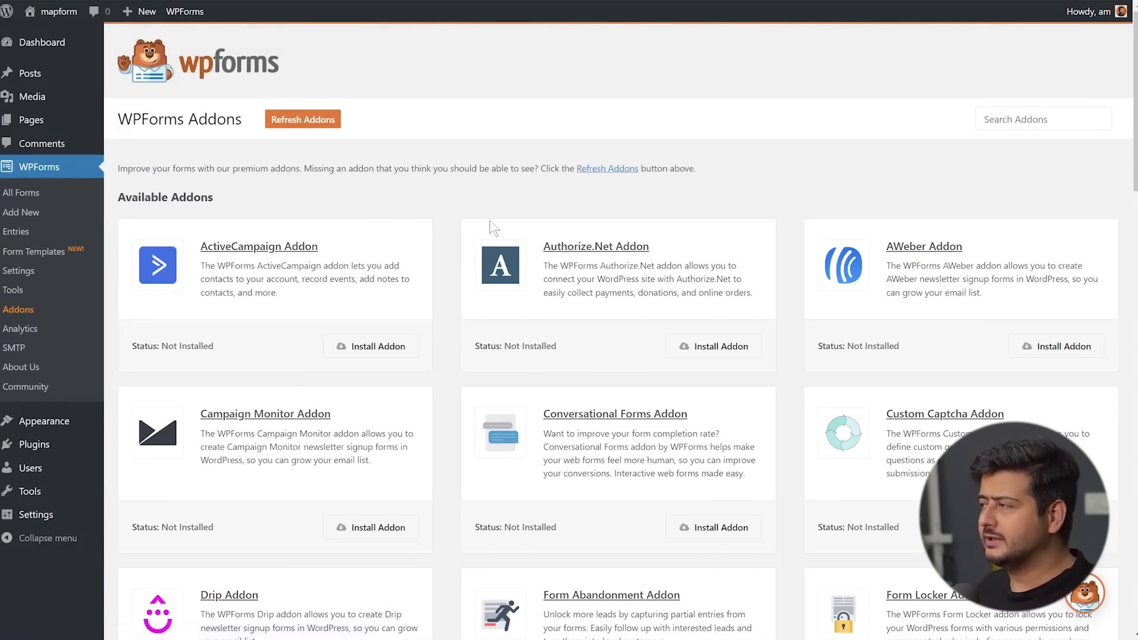
{"action": "scroll", "coordinate": [485, 236], "scroll_direction": "down", "scroll_amount": 6}
{"action": "scroll", "coordinate": [483, 243], "scroll_direction": "down", "scroll_amount": 4}
{"action": "scroll", "coordinate": [476, 246], "scroll_direction": "up", "scroll_amount": 3}
{"action": "scroll", "coordinate": [469, 246], "scroll_direction": "up", "scroll_amount": 3}
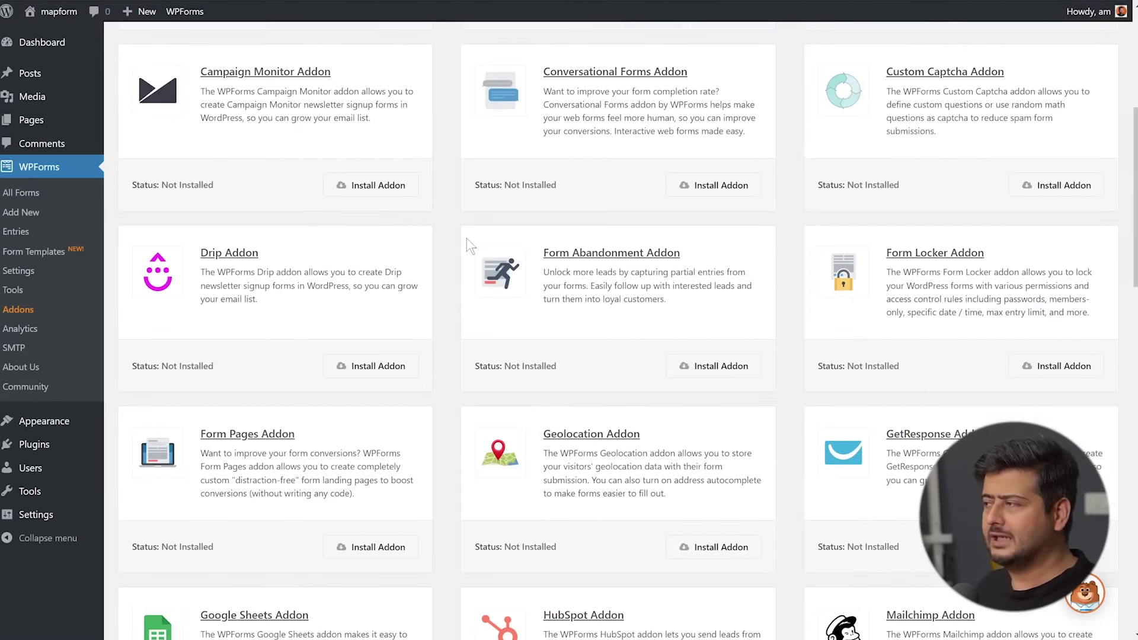
{"action": "scroll", "coordinate": [467, 238], "scroll_direction": "up", "scroll_amount": 3}
{"action": "scroll", "coordinate": [498, 355], "scroll_direction": "down", "scroll_amount": 2}
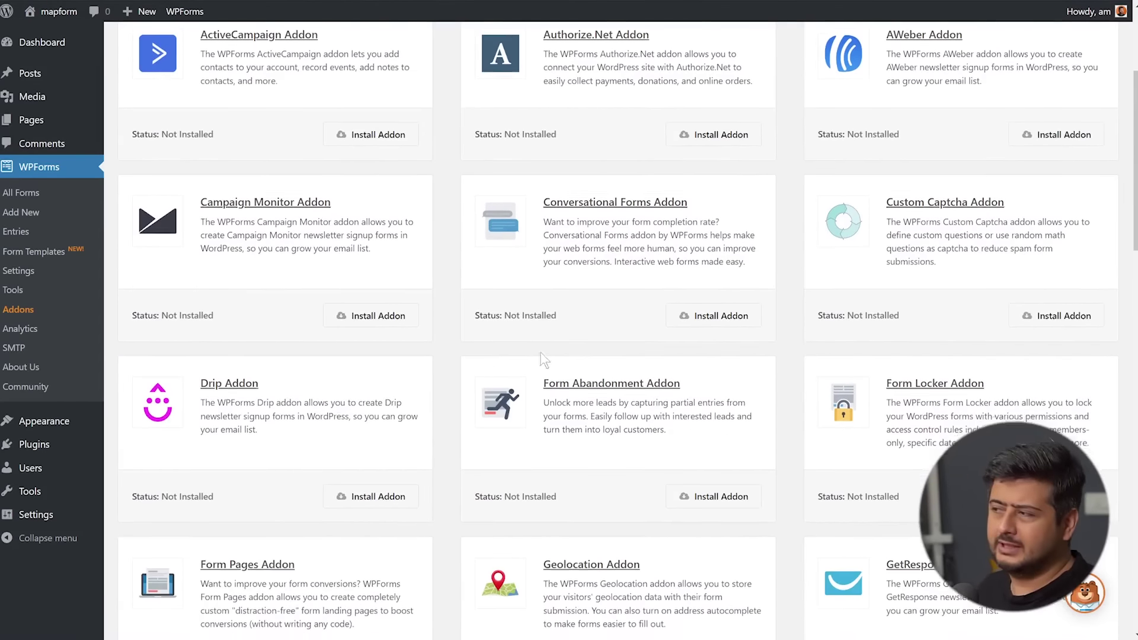
{"action": "scroll", "coordinate": [347, 265], "scroll_direction": "down", "scroll_amount": 2}
{"action": "scroll", "coordinate": [462, 345], "scroll_direction": "down", "scroll_amount": 3}
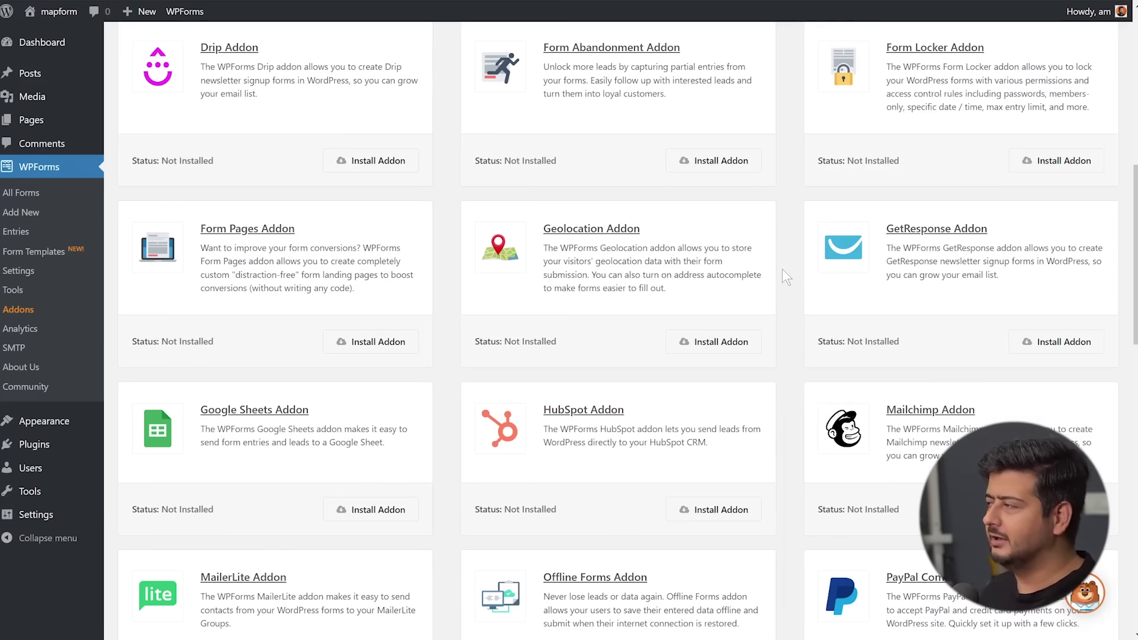
{"action": "left_click", "coordinate": [697, 349]}
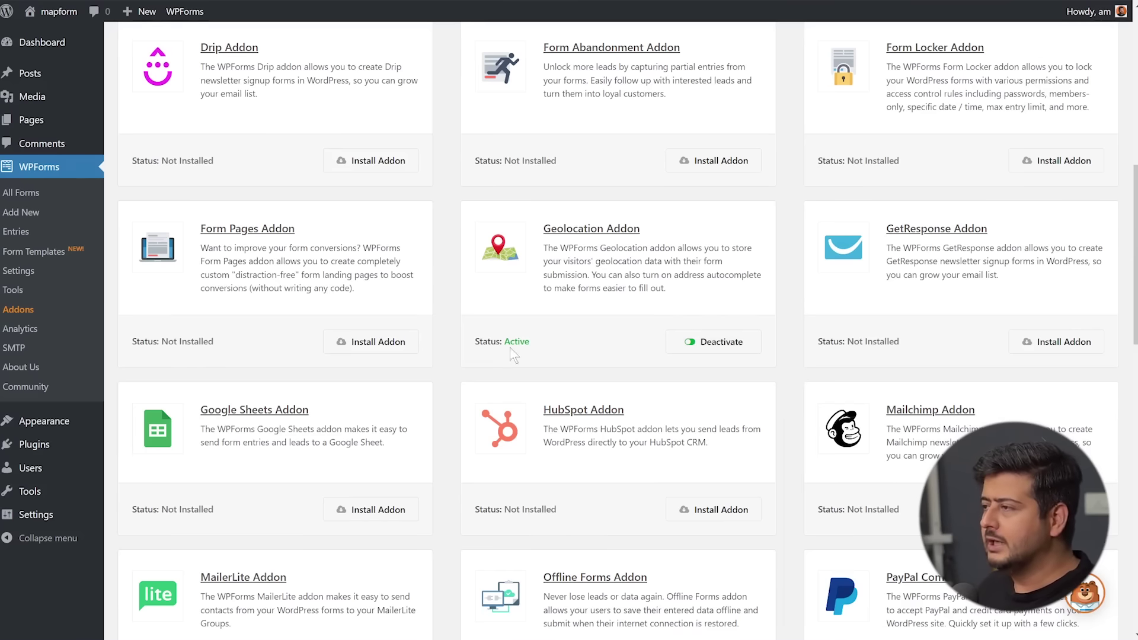
{"action": "left_click", "coordinate": [47, 278]}
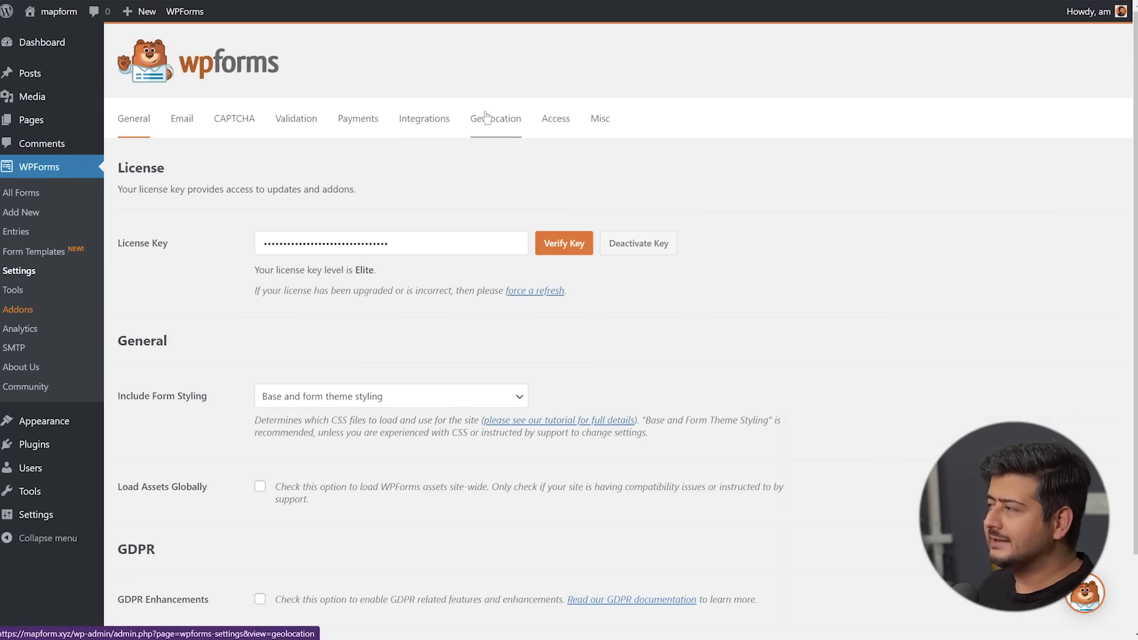
- In Geolocation settings choose Google Places API, enable Current Location, and save
{"action": "left_click", "coordinate": [502, 141]}
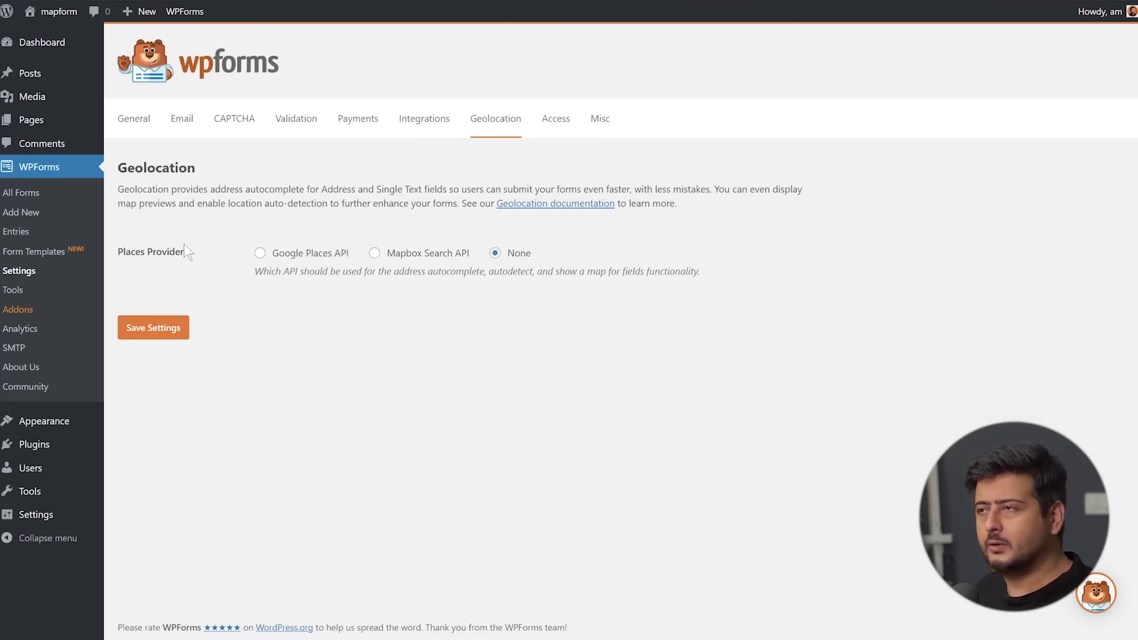
{"action": "left_click", "coordinate": [261, 254]}
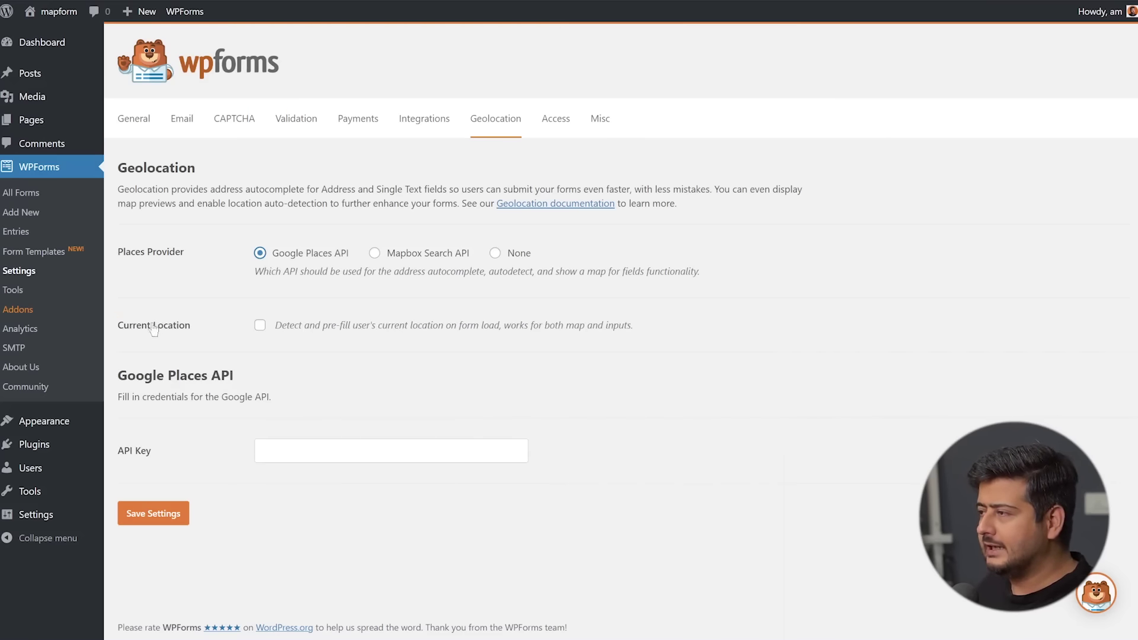
{"action": "left_click", "coordinate": [260, 327]}
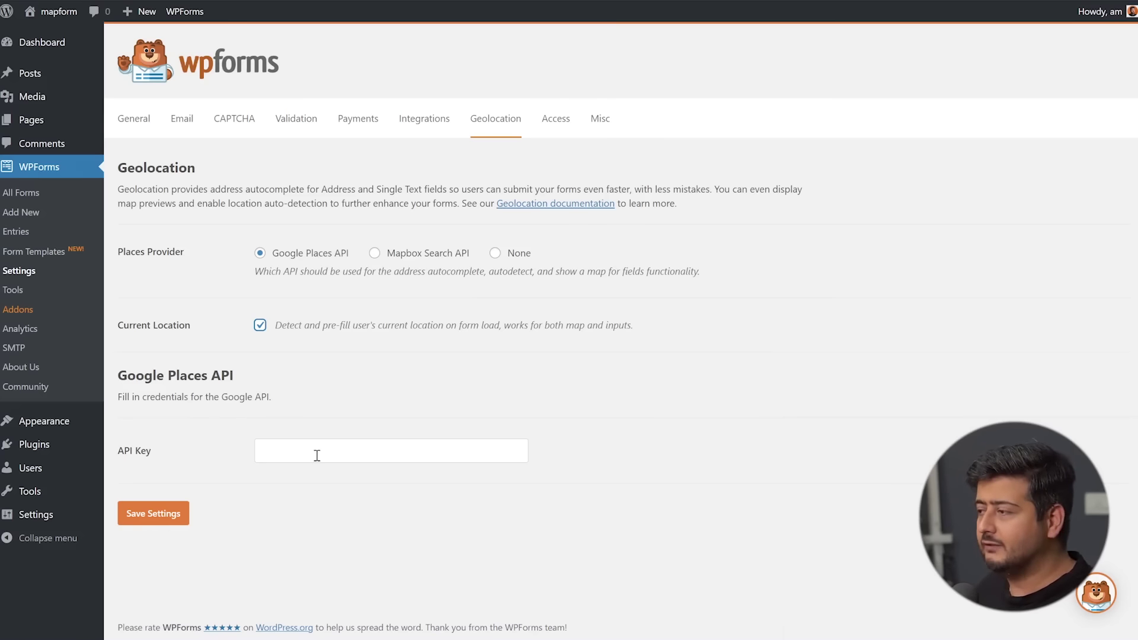
{"action": "left_click", "coordinate": [326, 405]}
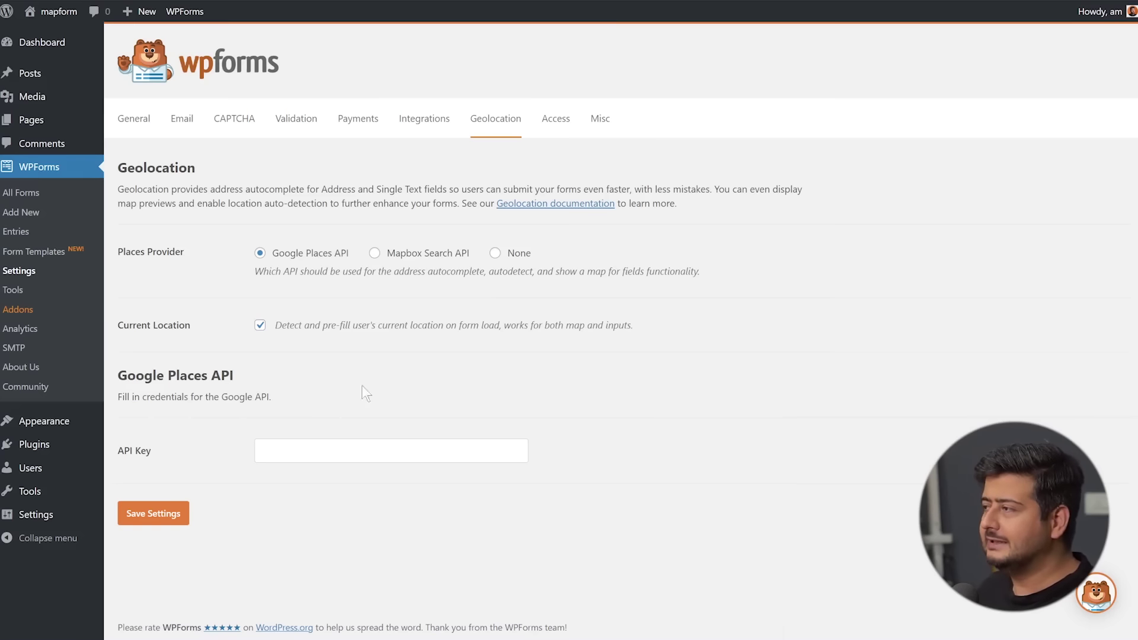
{"action": "left_click", "coordinate": [169, 523]}
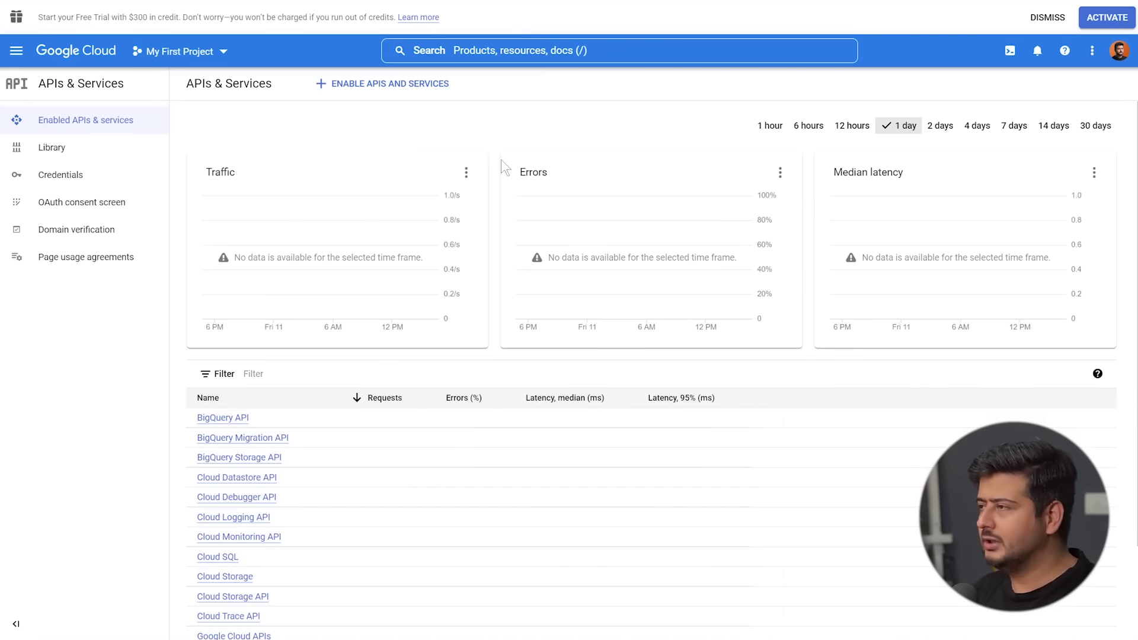
- Link a new billing account to My First Project from the Billing page
{"action": "left_click", "coordinate": [17, 53]}
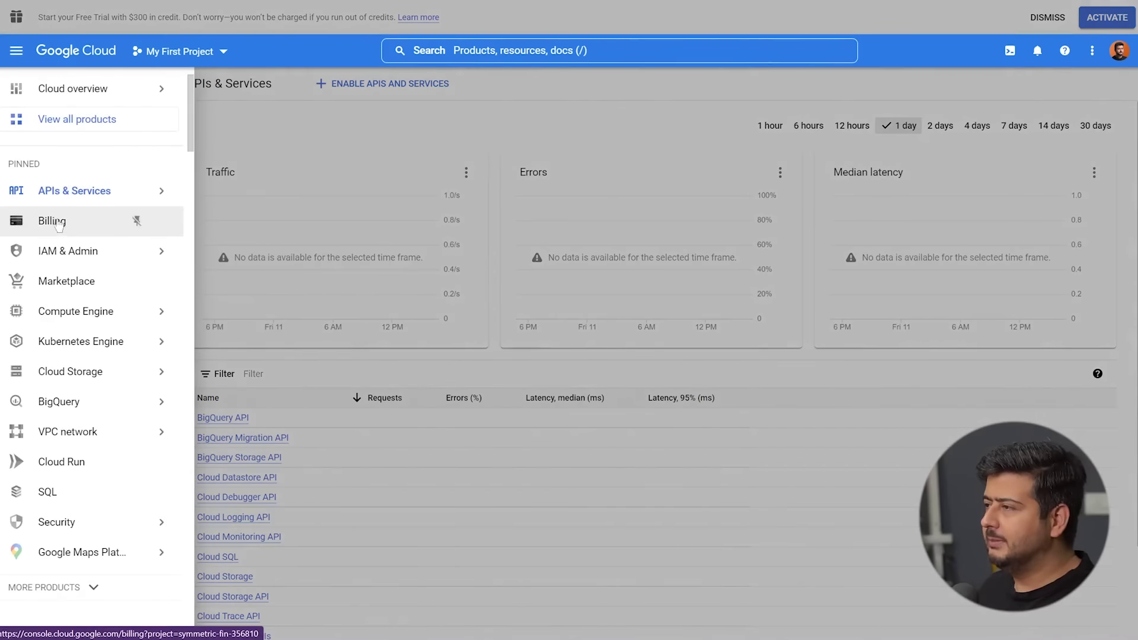
{"action": "scroll", "coordinate": [97, 345], "scroll_direction": "down", "scroll_amount": 4}
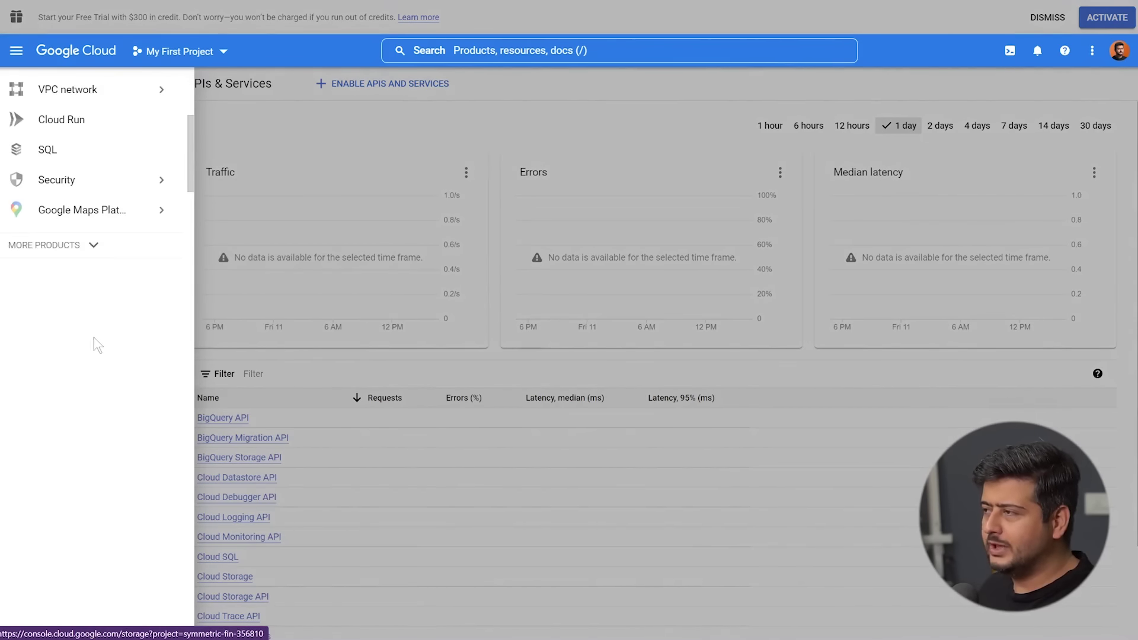
{"action": "scroll", "coordinate": [96, 346], "scroll_direction": "up", "scroll_amount": 4}
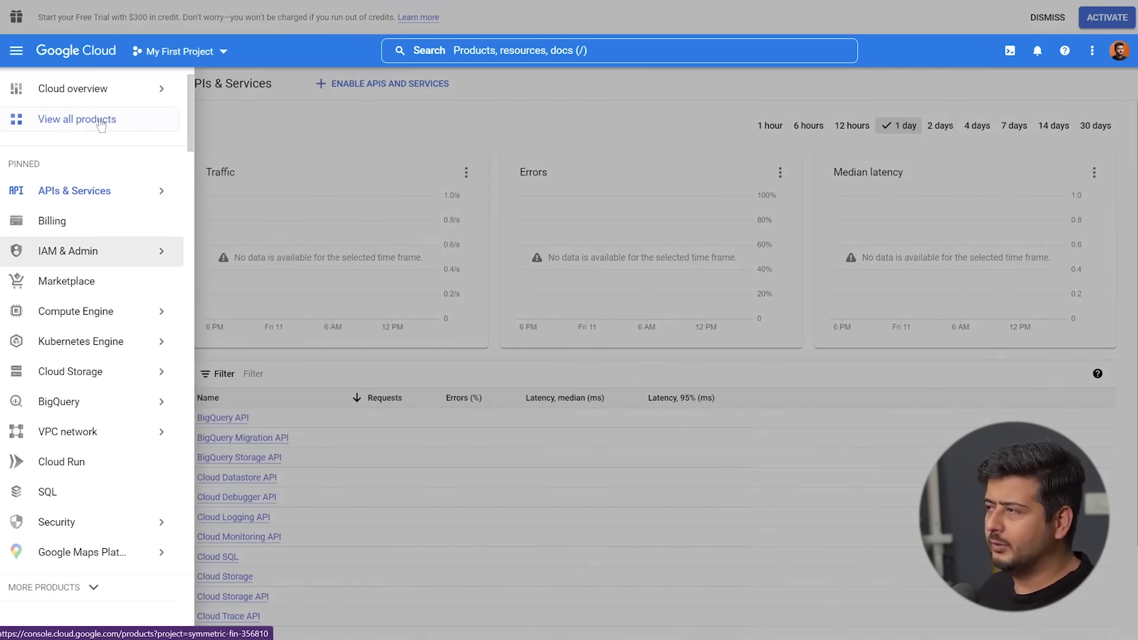
{"action": "right_click", "coordinate": [51, 223]}
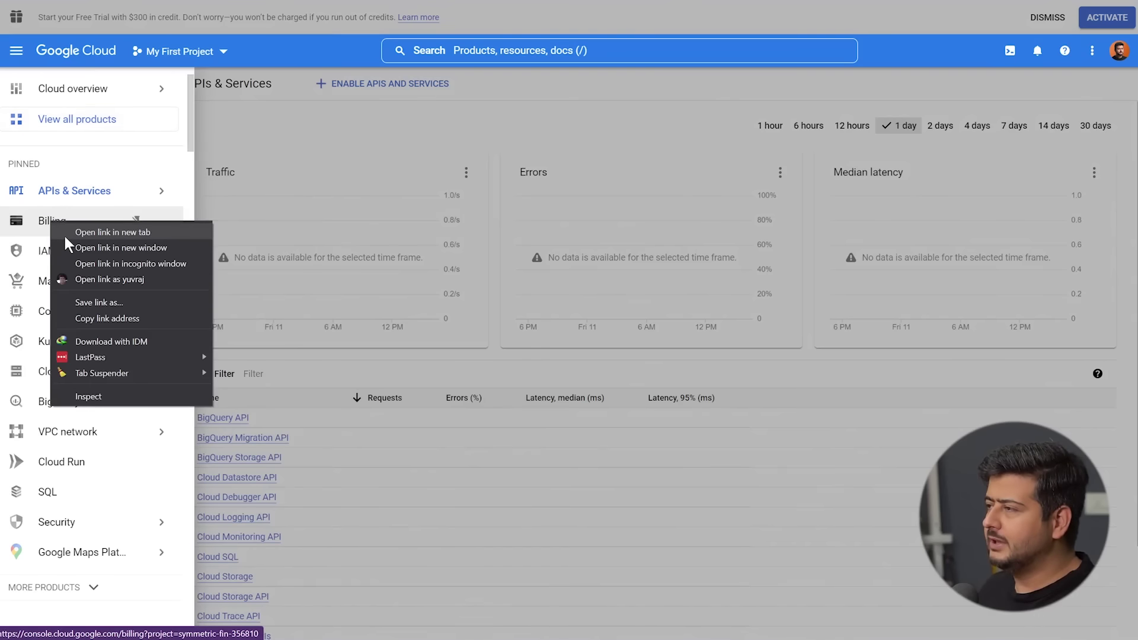
{"action": "key", "text": "Escape"}
{"action": "mouse_move", "coordinate": [67, 251]}
{"action": "left_click", "coordinate": [51, 221]}
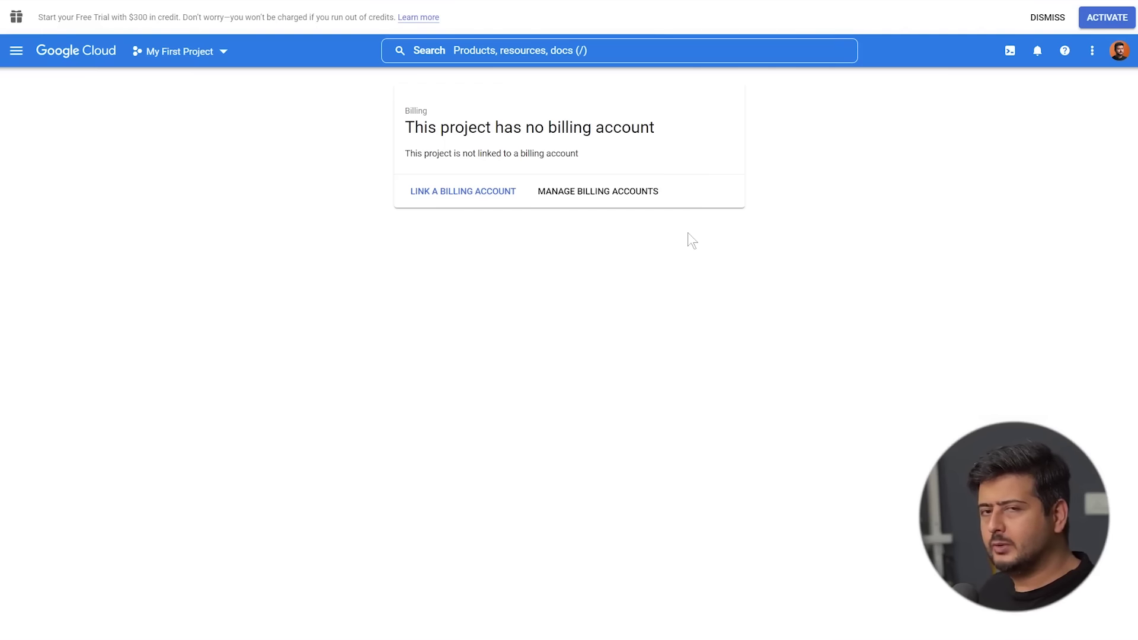
{"action": "left_click", "coordinate": [483, 204]}
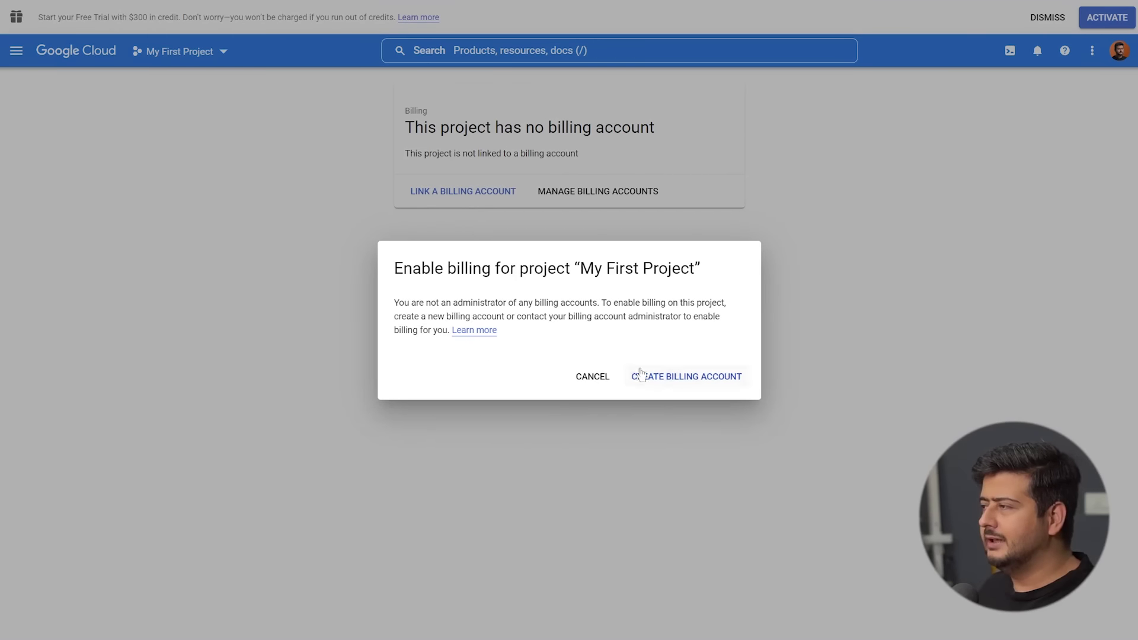
{"action": "left_click", "coordinate": [661, 377]}
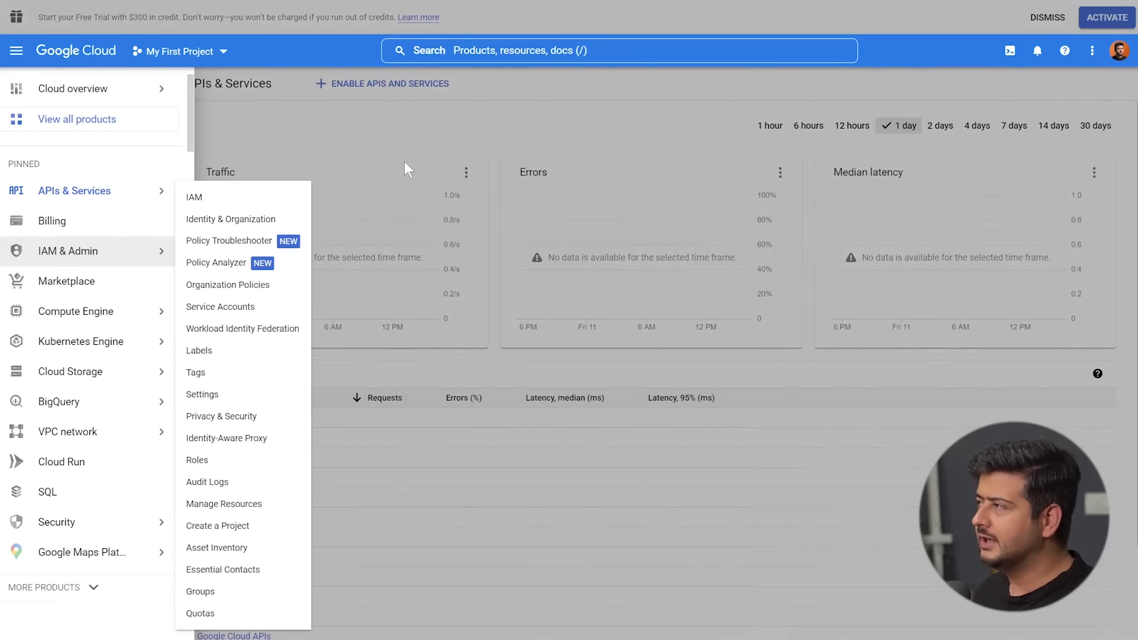
- Return to the APIs & Services dashboard of the project
{"action": "left_click", "coordinate": [363, 166]}
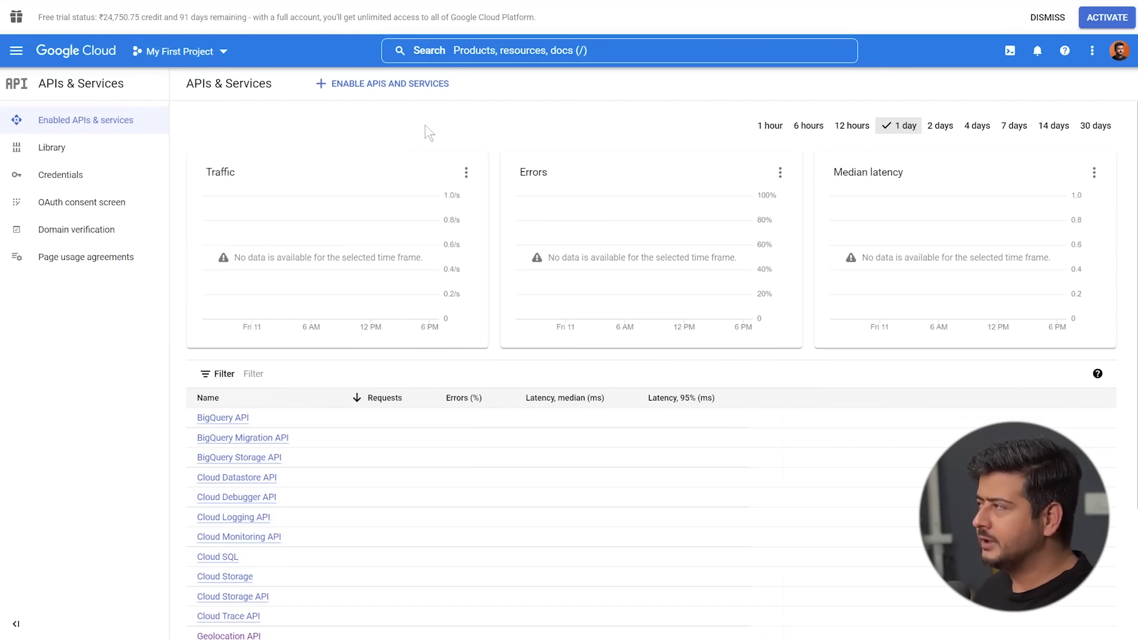
{"action": "right_click", "coordinate": [374, 87]}
{"action": "key", "text": "Escape"}
{"action": "left_click", "coordinate": [392, 83]}
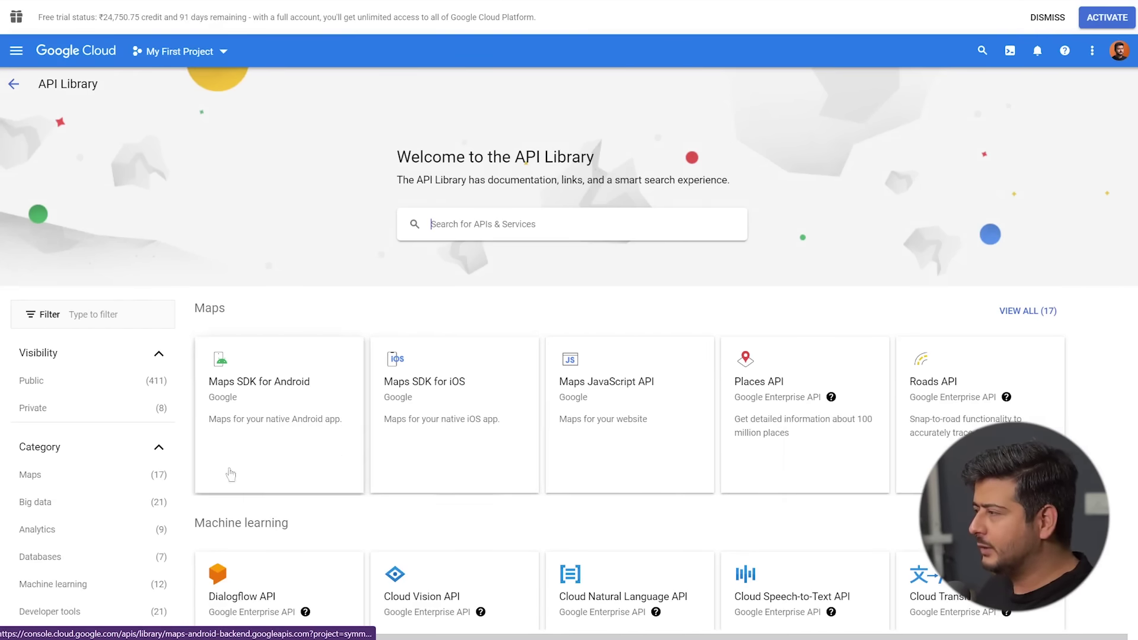
{"action": "left_click", "coordinate": [93, 476]}
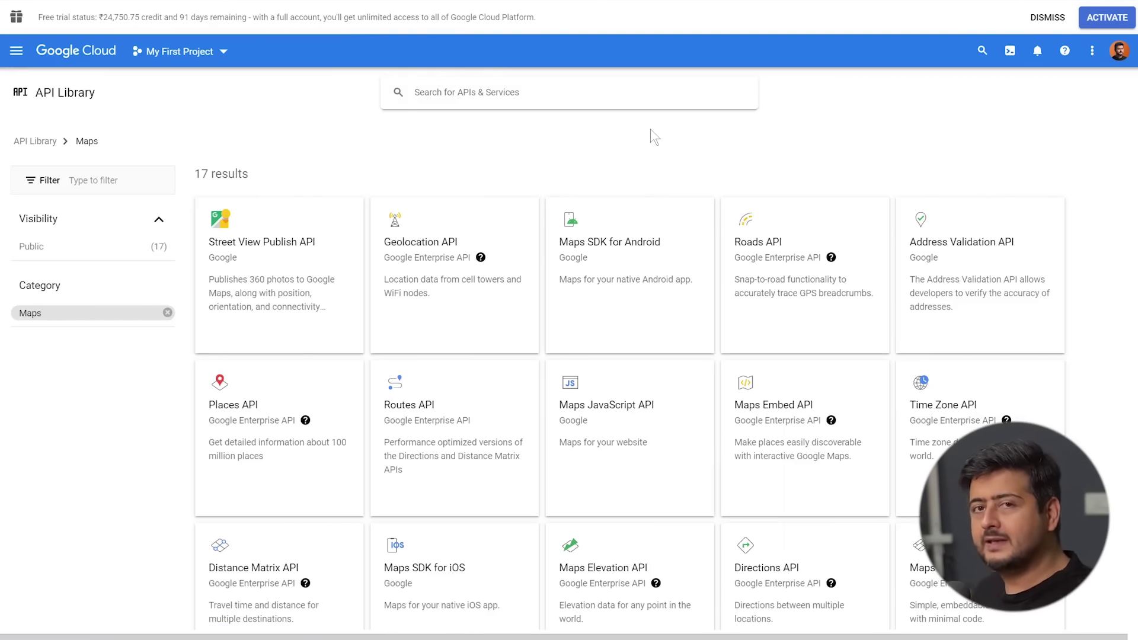
{"action": "right_click", "coordinate": [418, 240]}
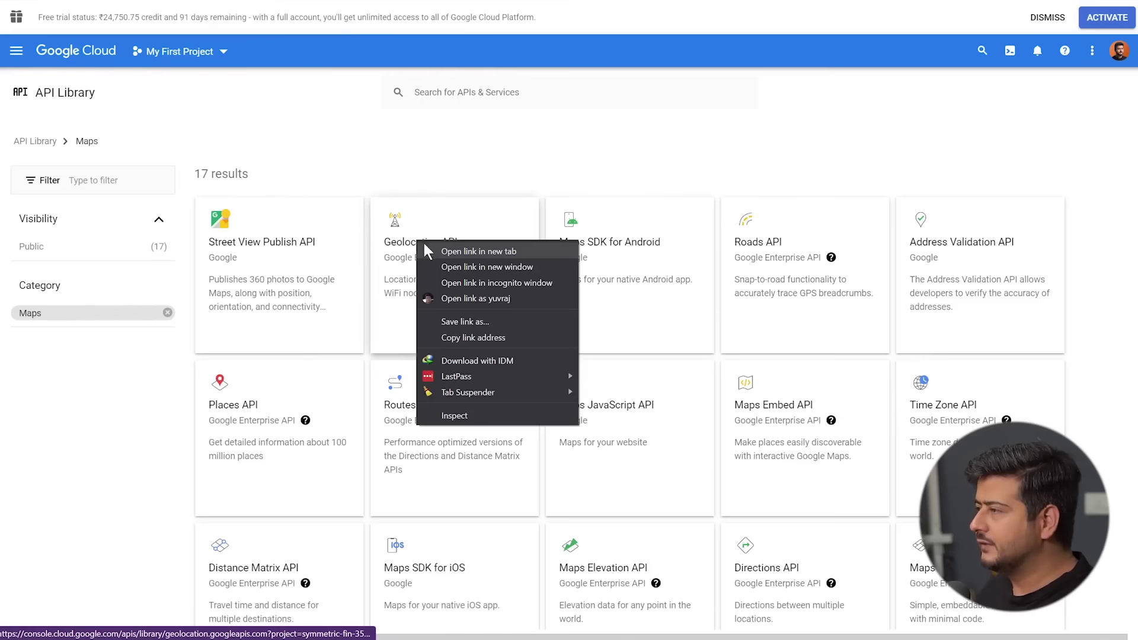
{"action": "key", "text": "Escape"}
{"action": "scroll", "coordinate": [545, 242], "scroll_direction": "down", "scroll_amount": 1}
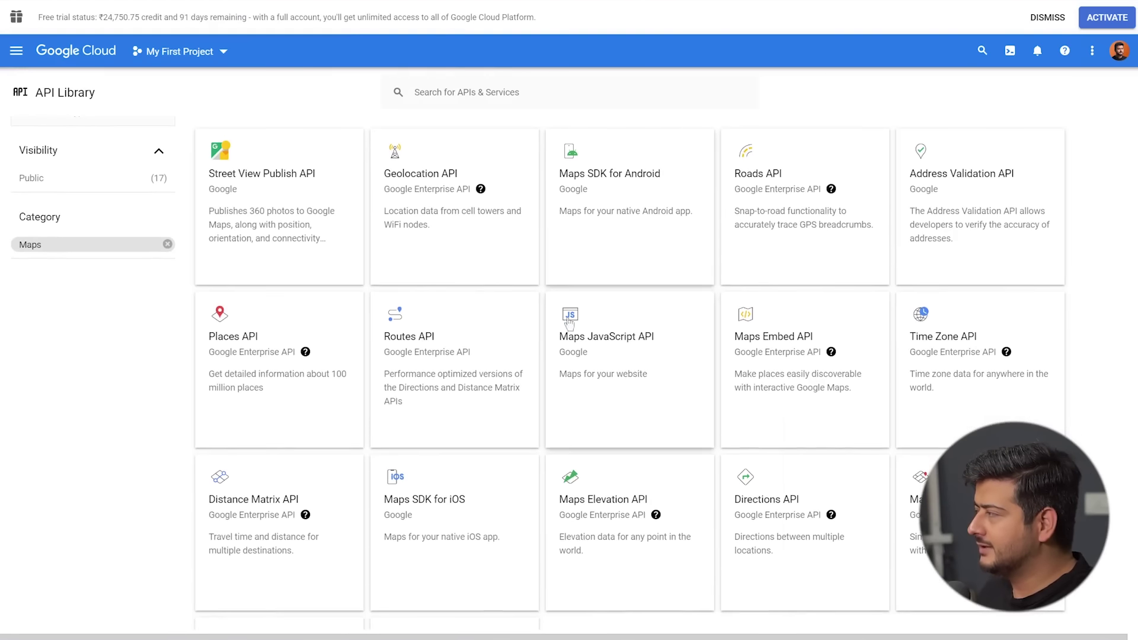
{"action": "right_click", "coordinate": [614, 346]}
{"action": "key", "text": "Escape"}
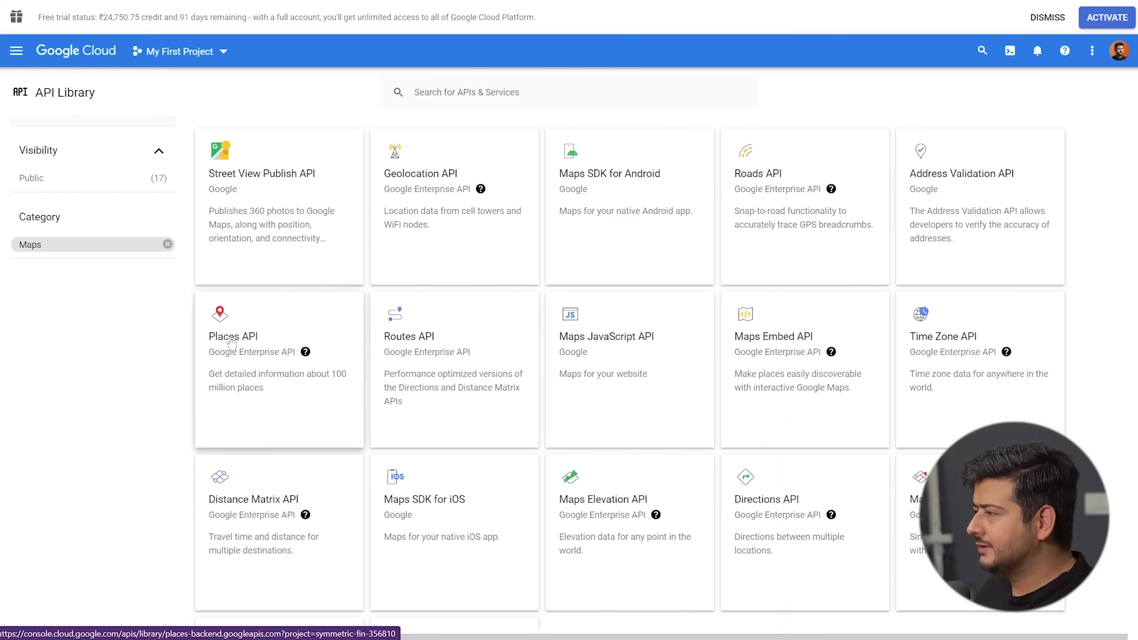
{"action": "right_click", "coordinate": [228, 338]}
{"action": "key", "text": "Escape"}
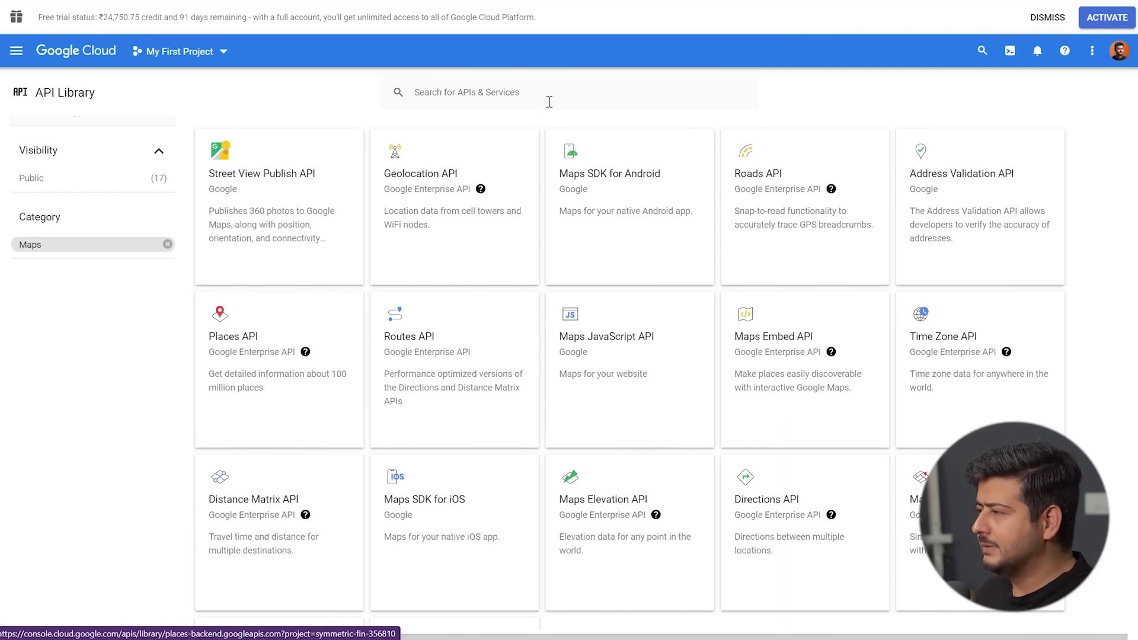
{"action": "left_click", "coordinate": [464, 178]}
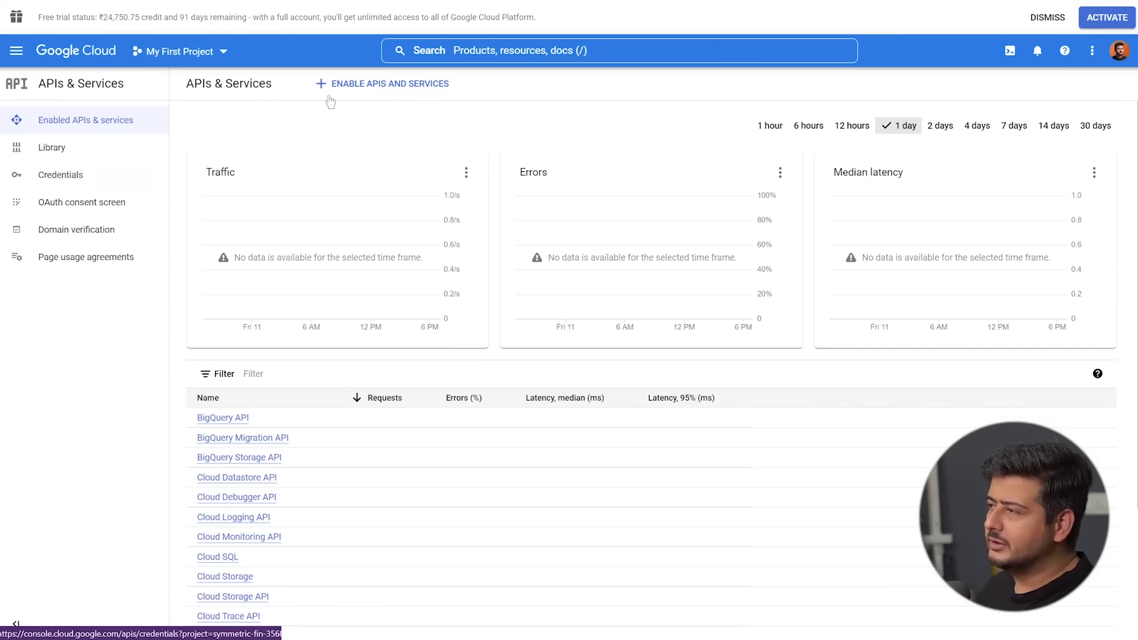
- Create a new API key from the project's Credentials page
{"action": "left_click", "coordinate": [383, 83]}
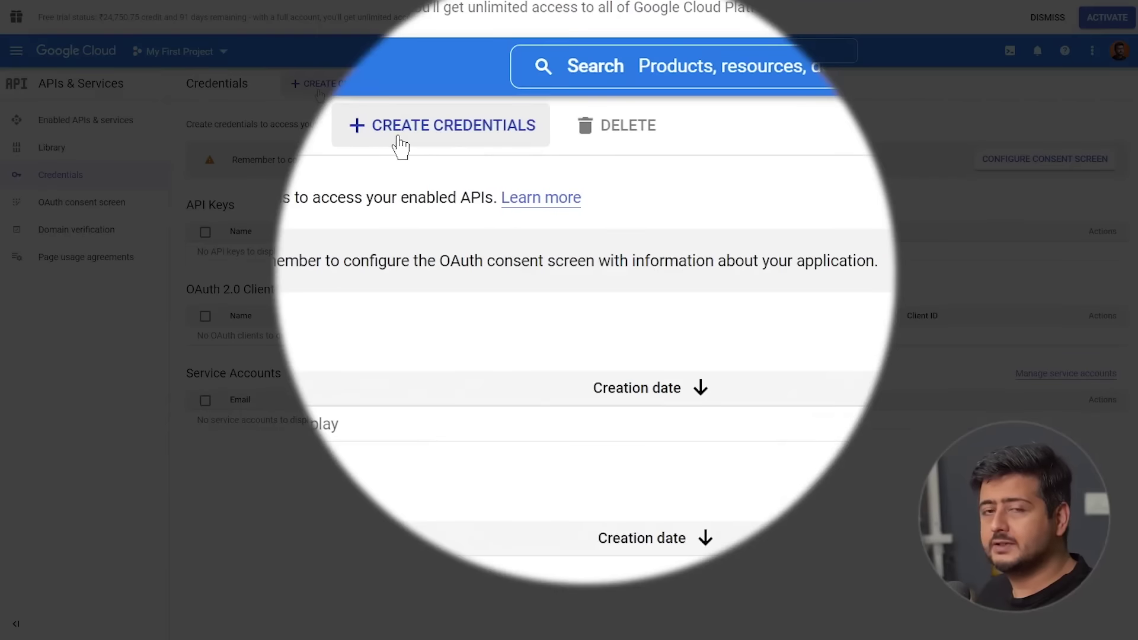
{"action": "left_click", "coordinate": [319, 89]}
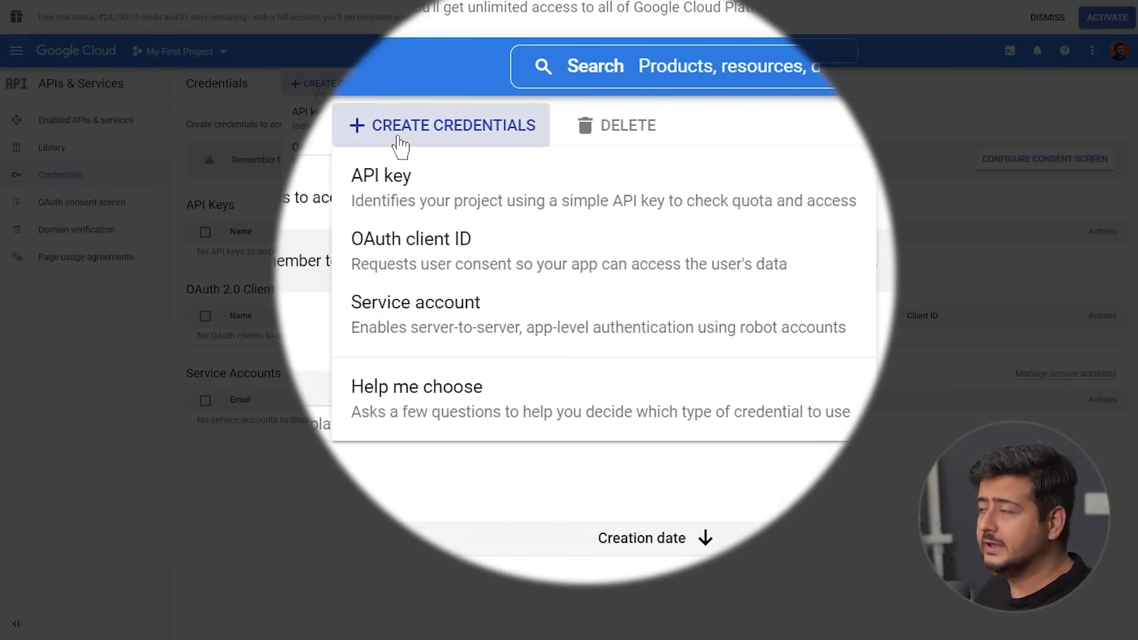
{"action": "left_click", "coordinate": [400, 199]}
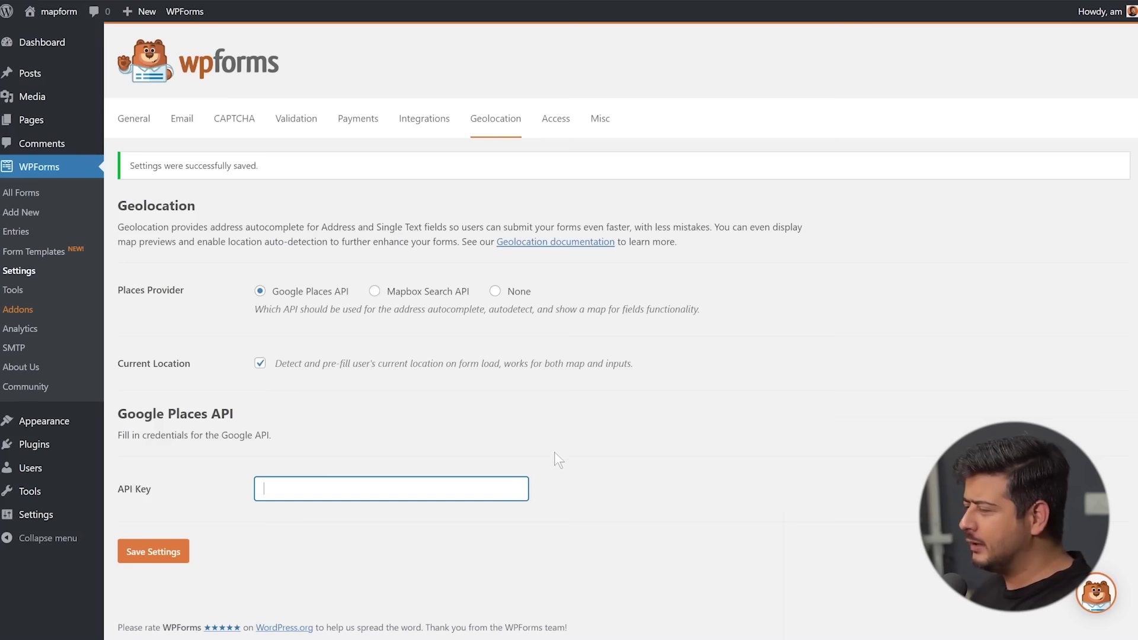
- Paste the Google Places API key into WPForms geolocation settings and save
{"action": "key", "text": "ctrl+v"}
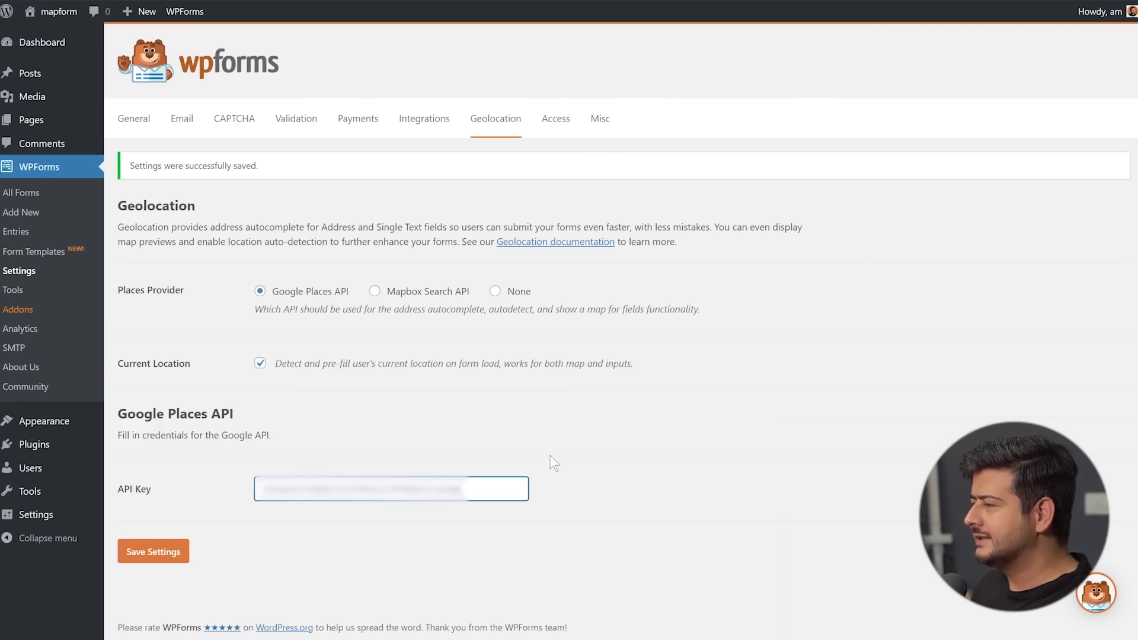
{"action": "left_click", "coordinate": [159, 552]}
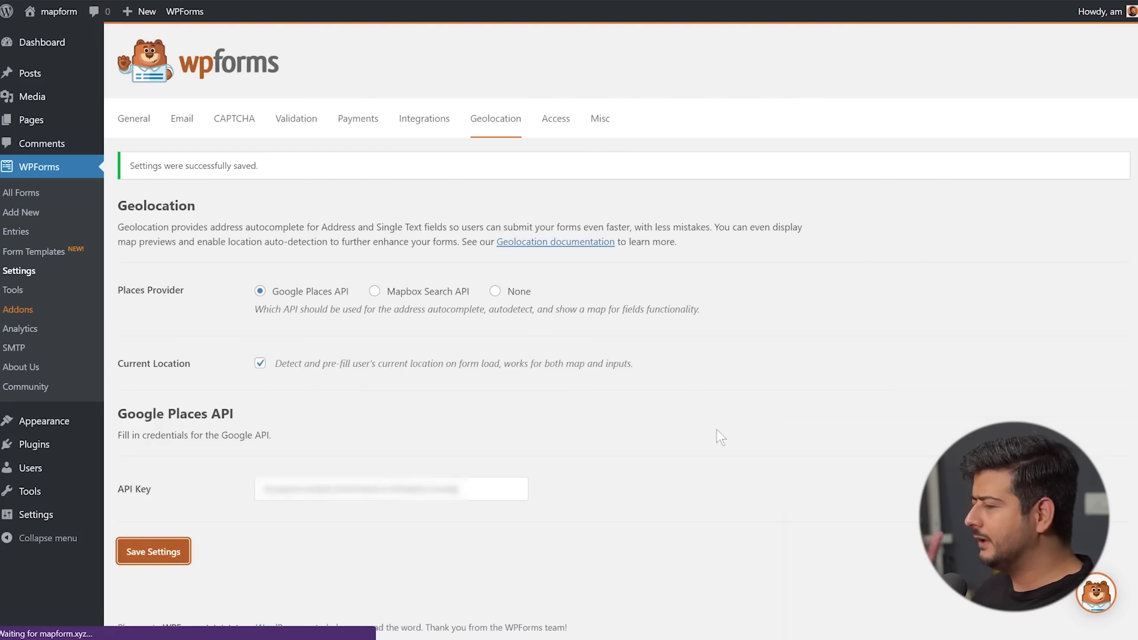
{"action": "scroll", "coordinate": [718, 430], "scroll_direction": "down", "scroll_amount": 3}
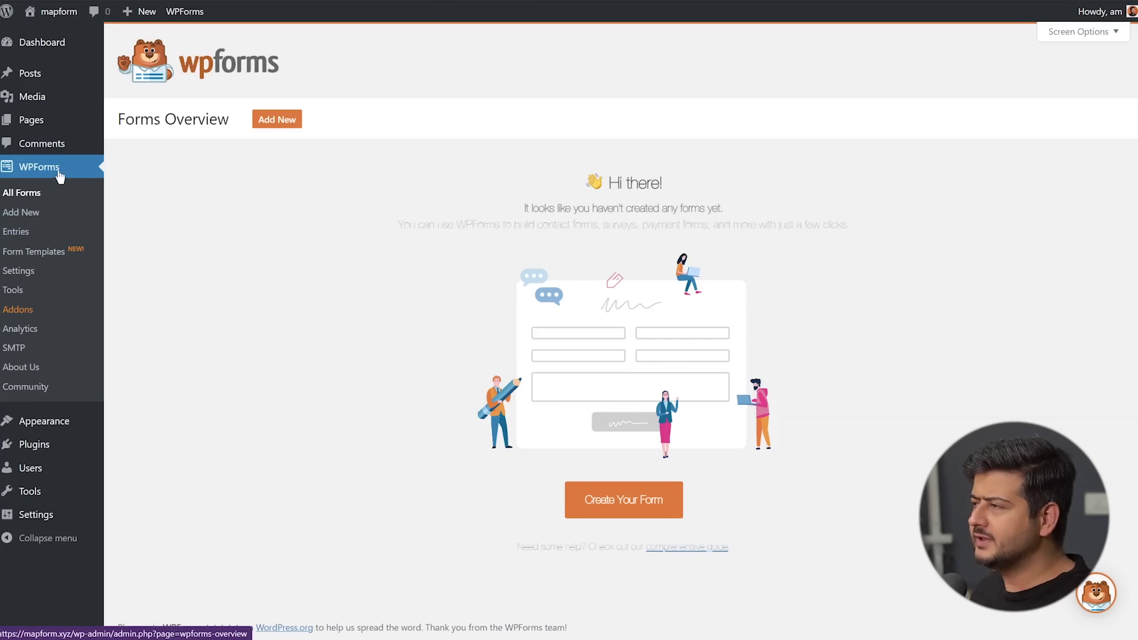
- Create a new form based on the Simple Contact Form template
{"action": "left_click", "coordinate": [26, 218]}
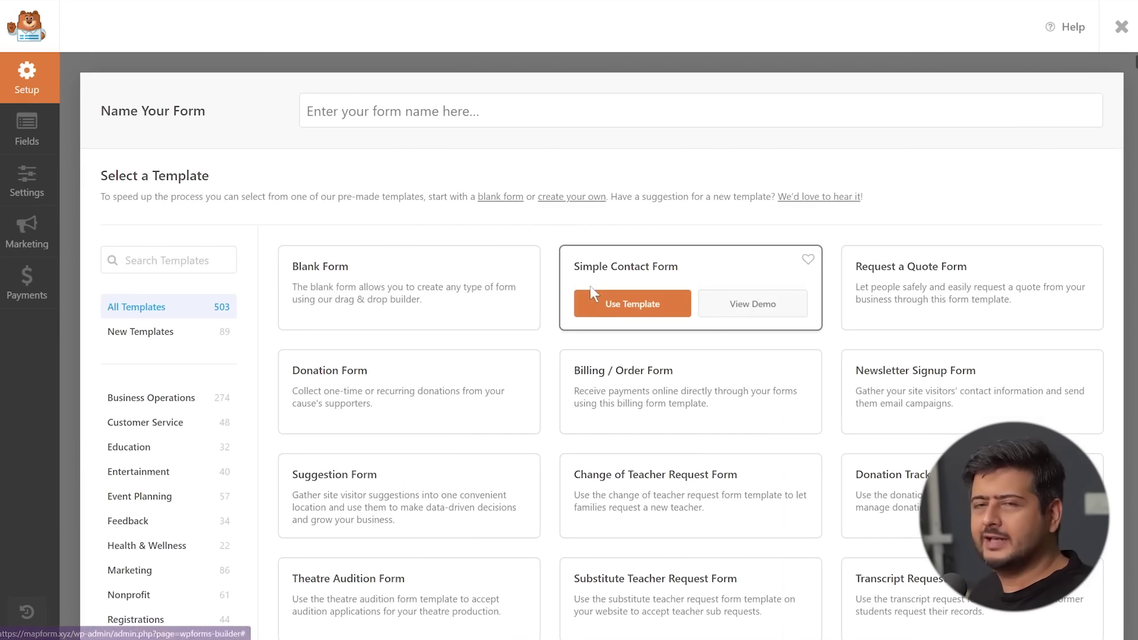
{"action": "mouse_move", "coordinate": [690, 287]}
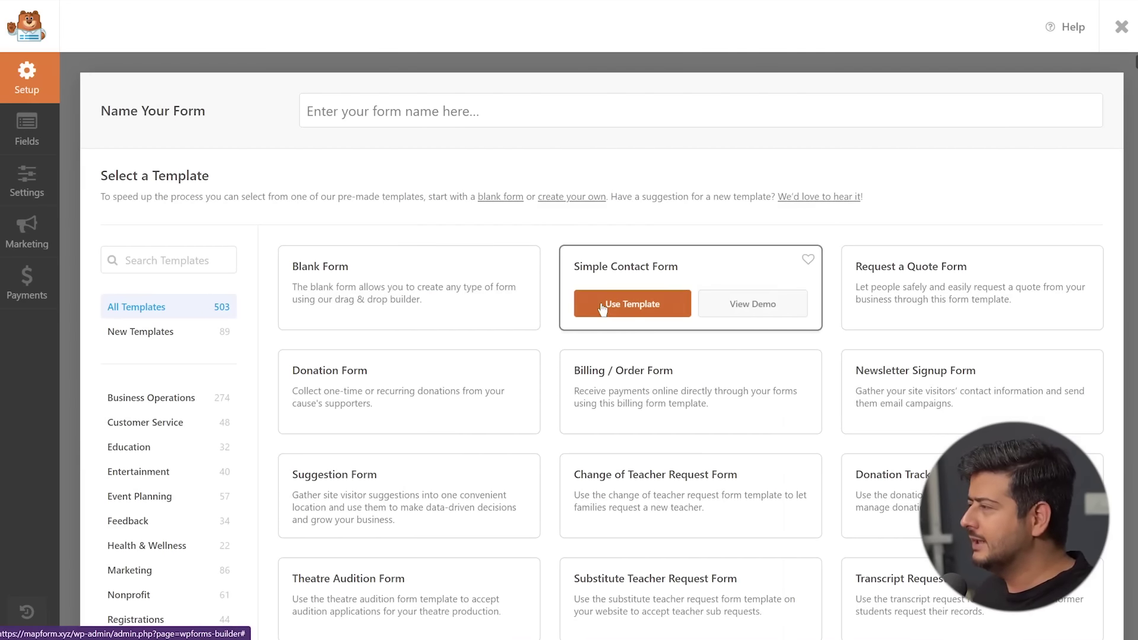
{"action": "left_click", "coordinate": [645, 298]}
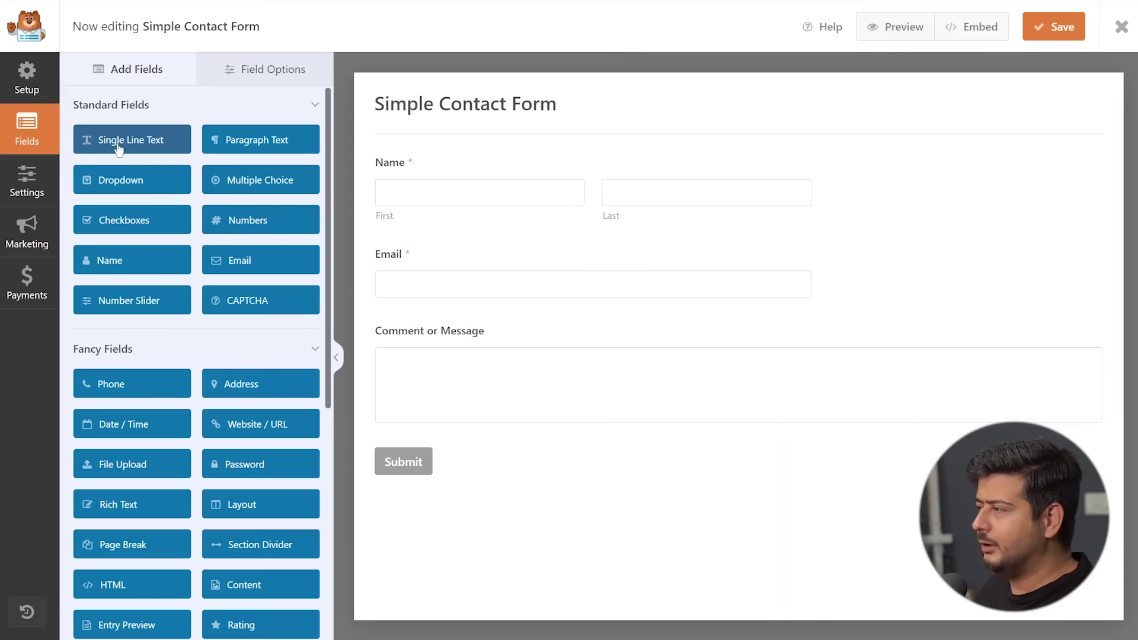
- Add a Single Line Text field below Email and relabel it Address
{"action": "left_click_drag", "start_coordinate": [117, 149], "coordinate": [419, 339]}
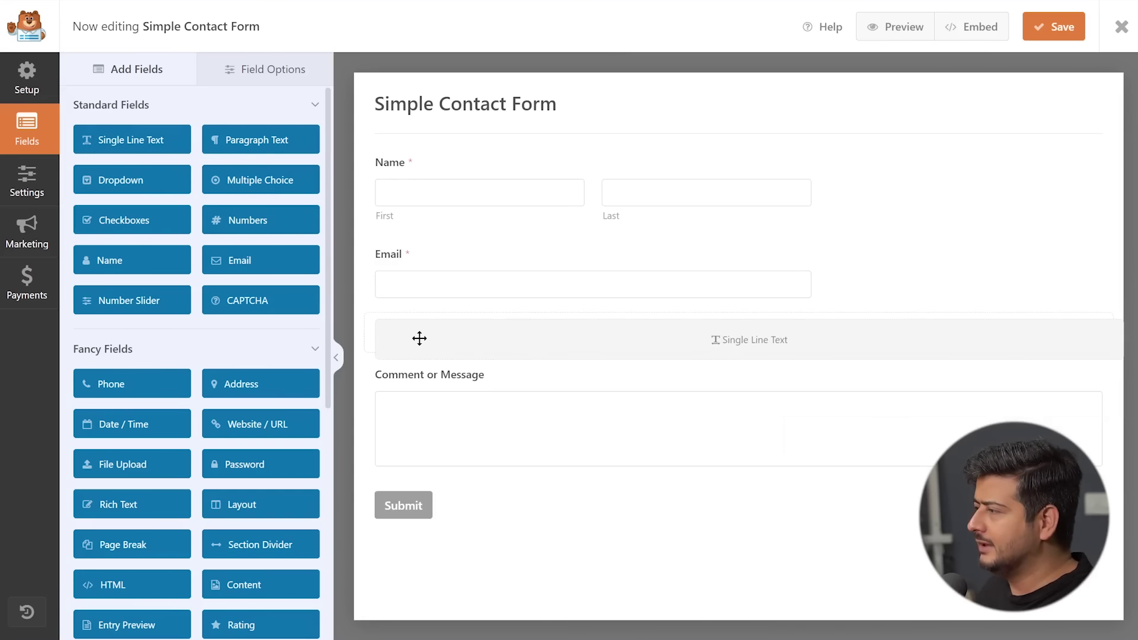
{"action": "left_click_drag", "start_coordinate": [419, 338], "coordinate": [419, 337]}
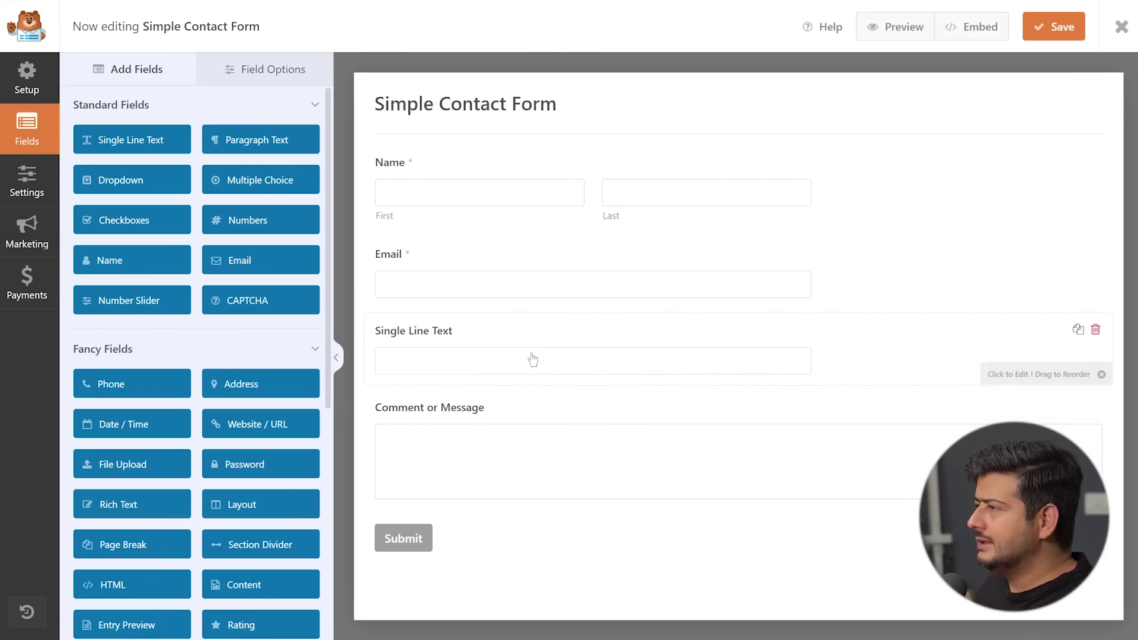
{"action": "left_click", "coordinate": [460, 354]}
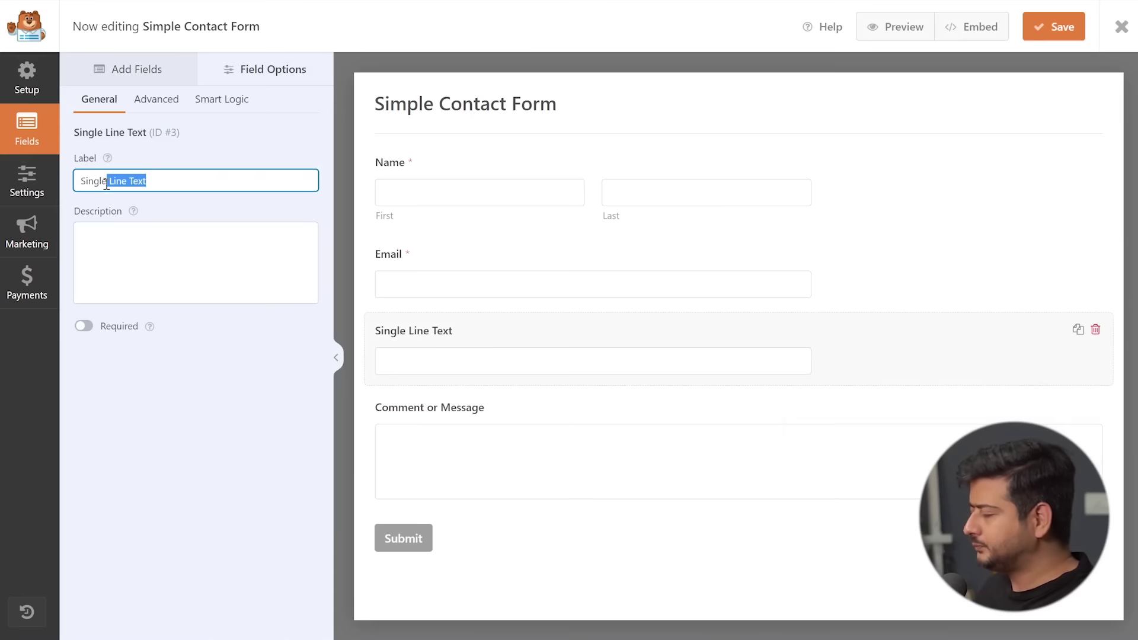
{"action": "left_click_drag", "start_coordinate": [167, 180], "coordinate": [78, 183]}
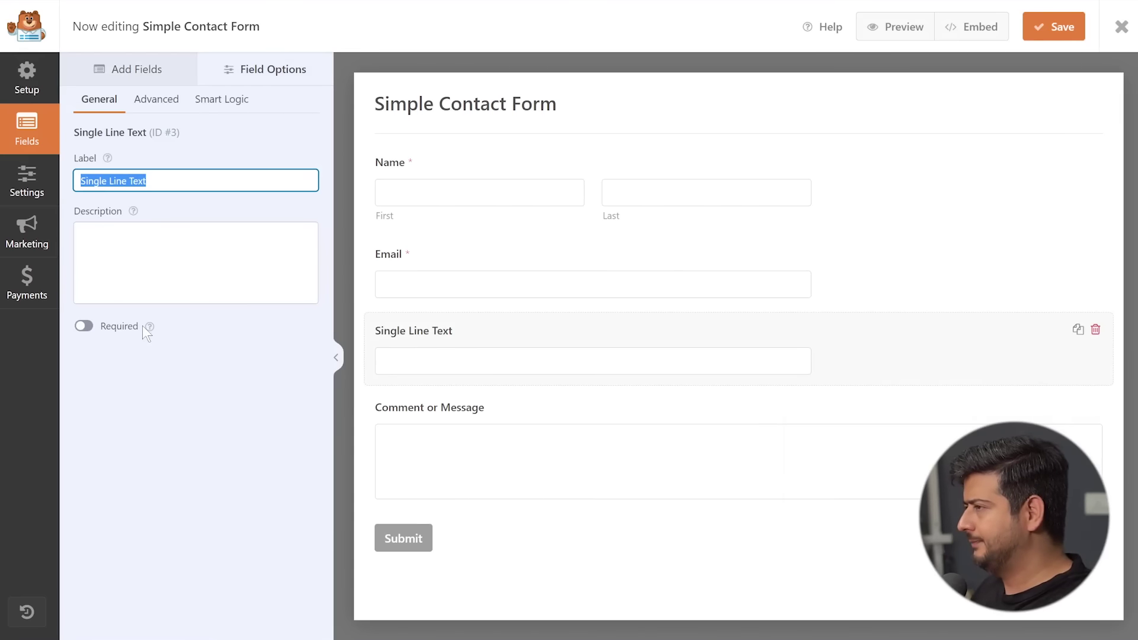
{"action": "type", "text": "Address"}
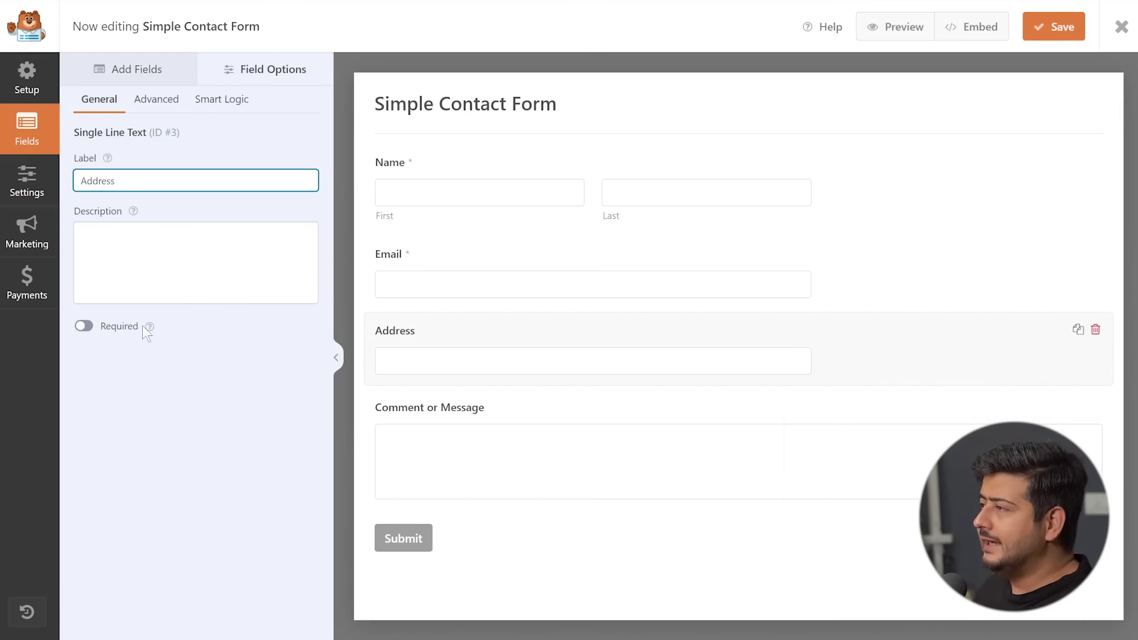
{"action": "left_click", "coordinate": [161, 110]}
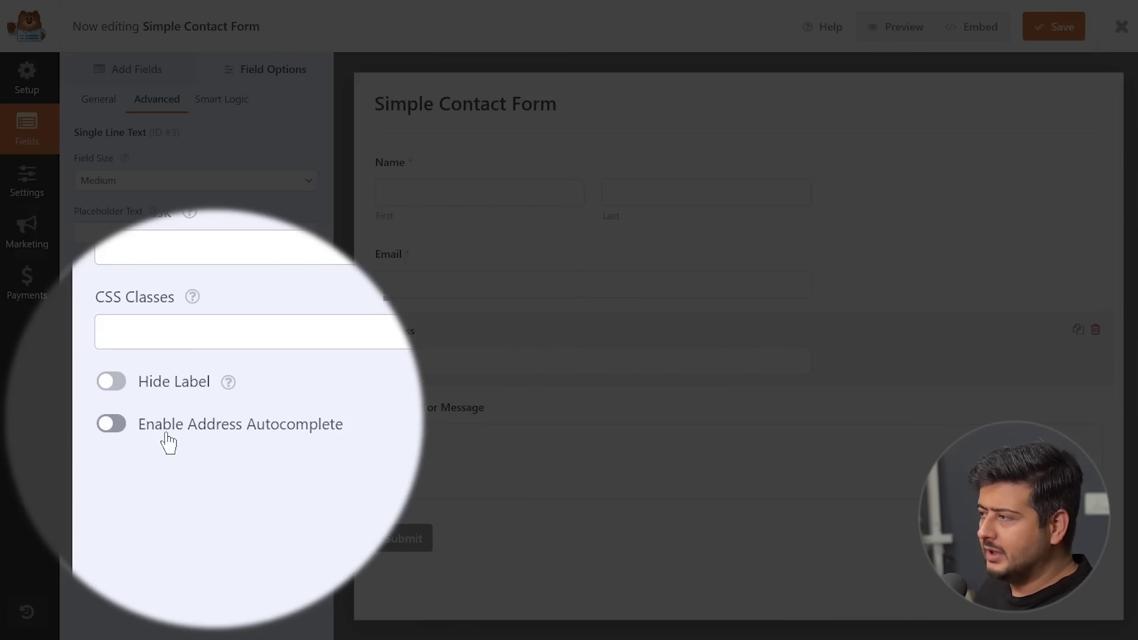
- Enable address autocomplete and a map above the Address field
{"action": "left_click", "coordinate": [167, 435]}
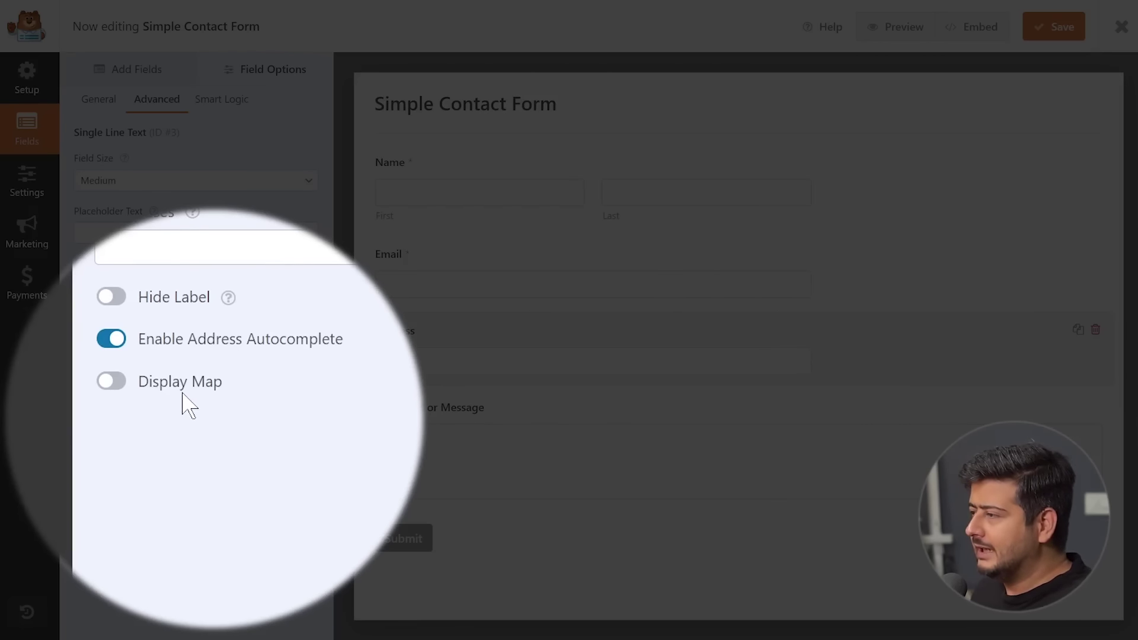
{"action": "left_click", "coordinate": [157, 387]}
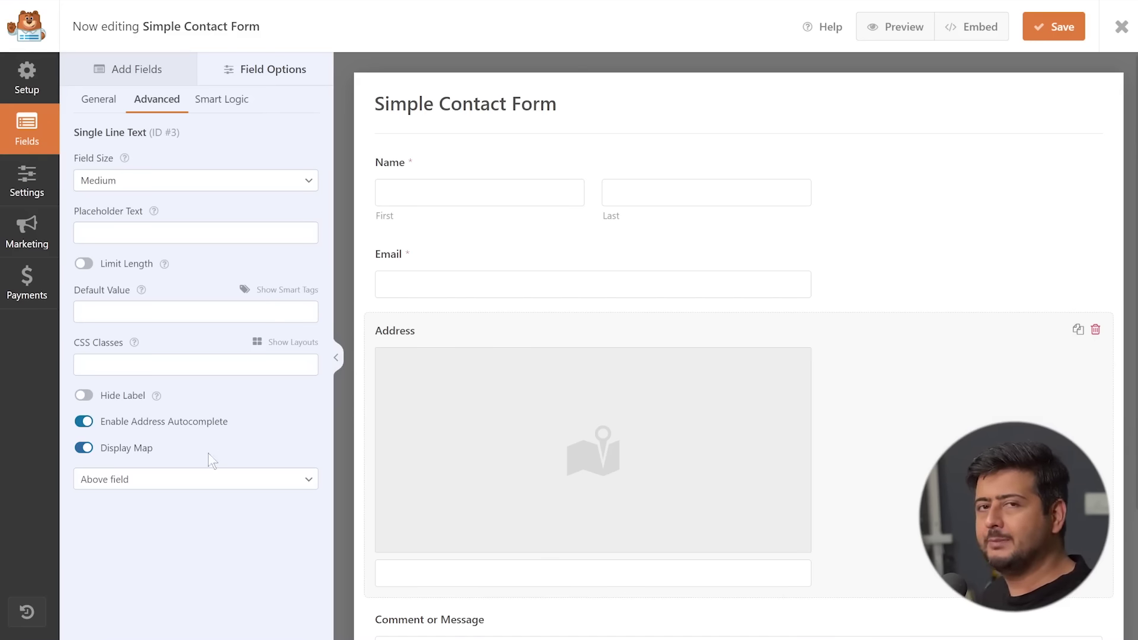
{"action": "mouse_move", "coordinate": [532, 425]}
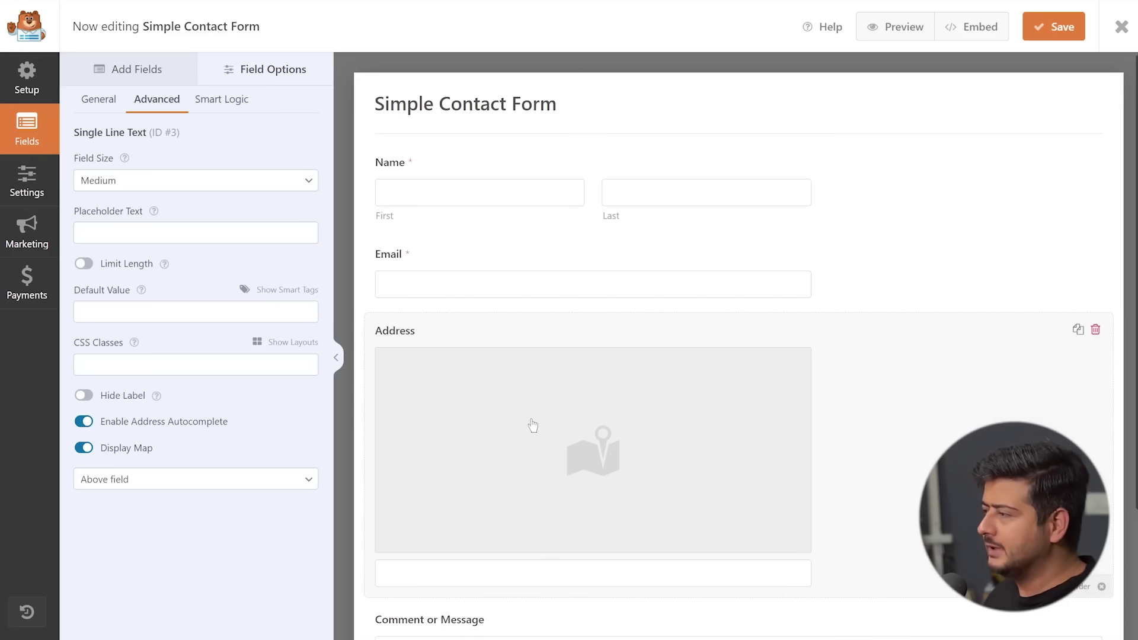
{"action": "scroll", "coordinate": [780, 463], "scroll_direction": "down", "scroll_amount": 1}
{"action": "scroll", "coordinate": [791, 473], "scroll_direction": "down", "scroll_amount": 2}
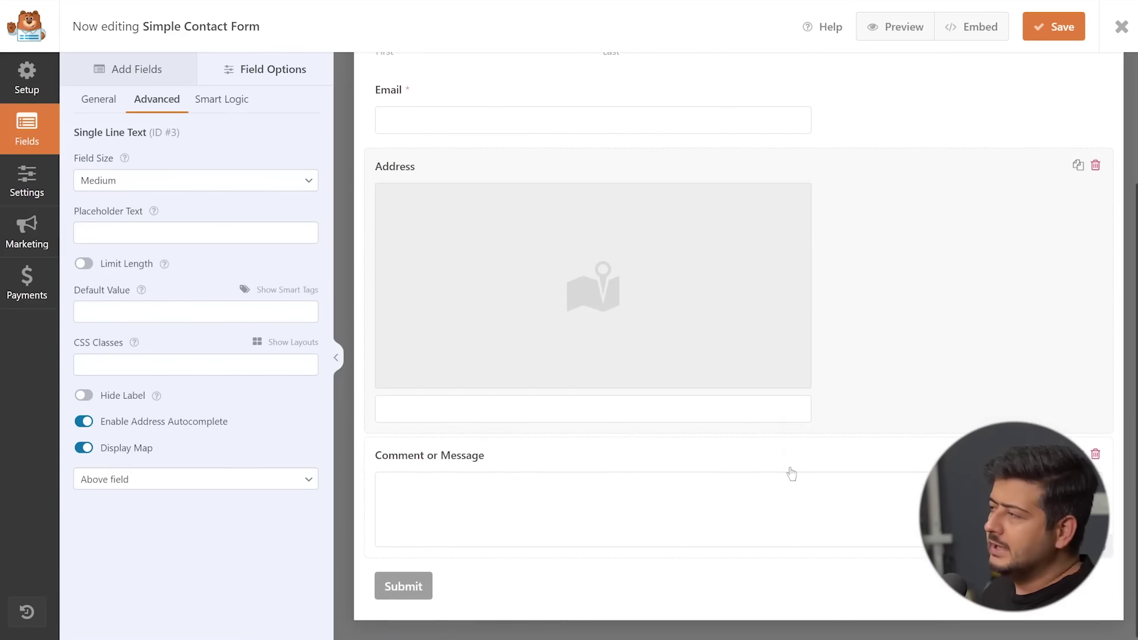
{"action": "scroll", "coordinate": [575, 415], "scroll_direction": "up", "scroll_amount": 3}
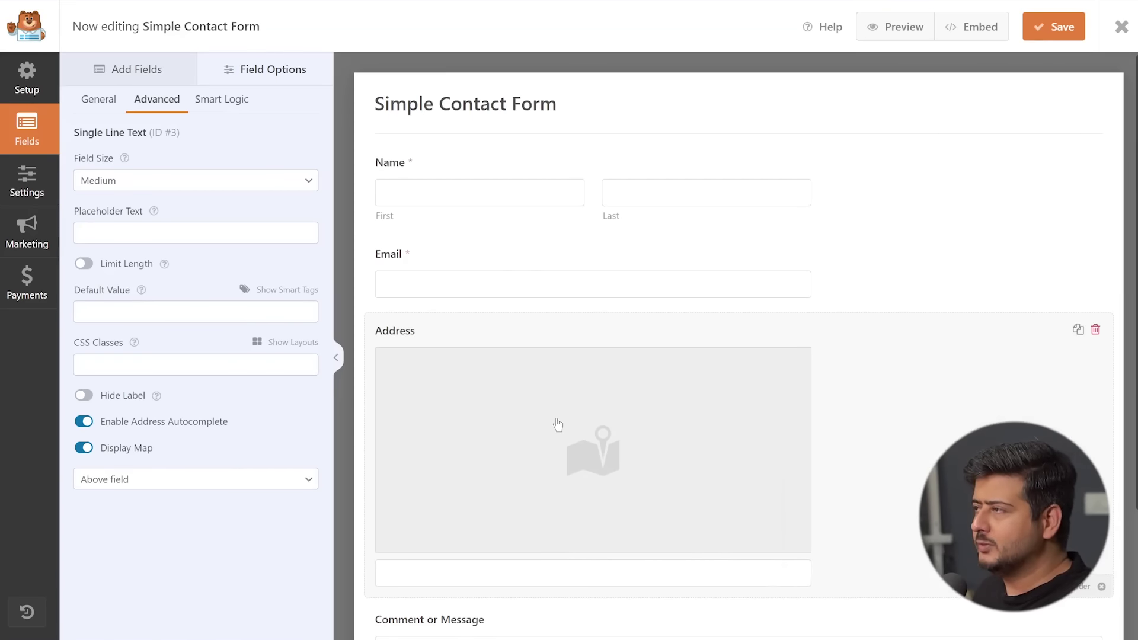
- Return to the Add Fields list and save the form
{"action": "left_click", "coordinate": [149, 69]}
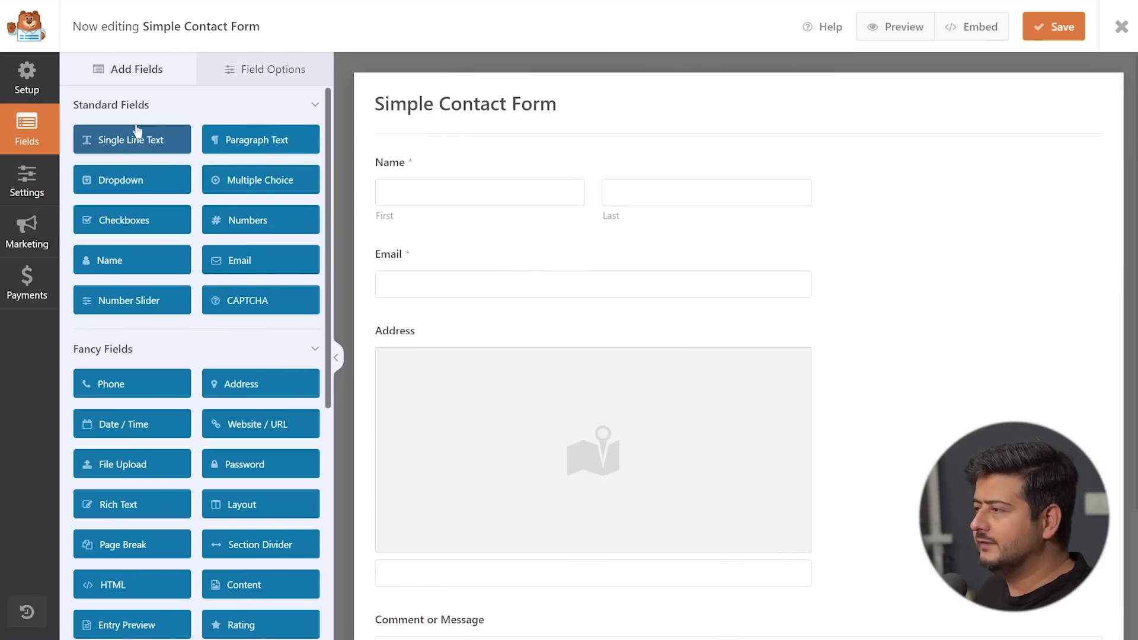
{"action": "scroll", "coordinate": [205, 347], "scroll_direction": "down", "scroll_amount": 3}
{"action": "scroll", "coordinate": [203, 347], "scroll_direction": "down", "scroll_amount": 1}
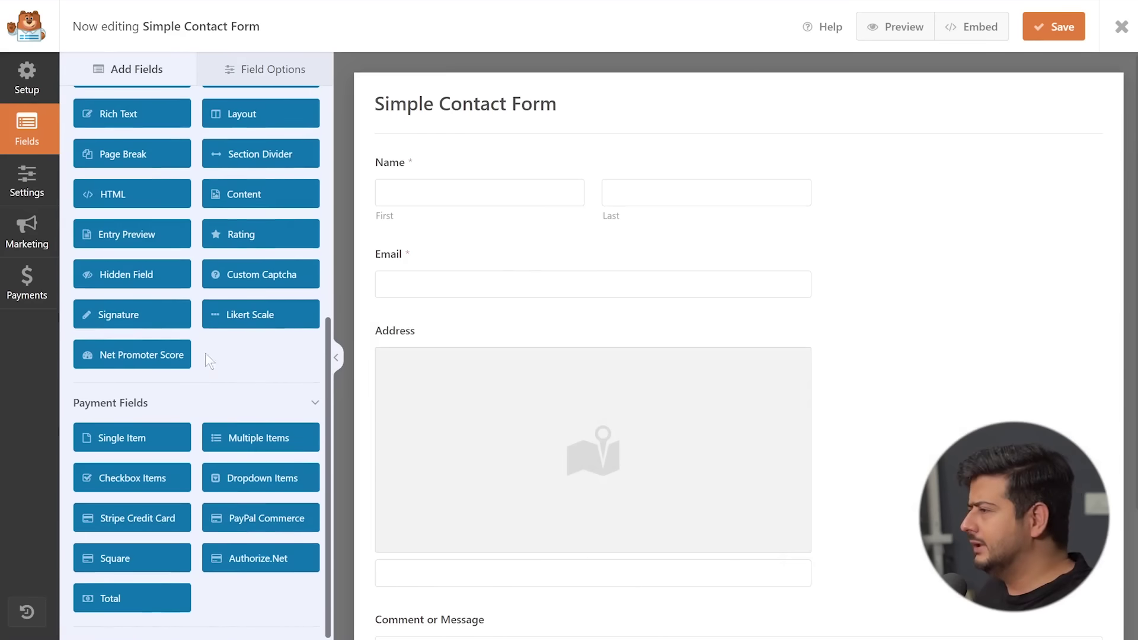
{"action": "scroll", "coordinate": [212, 360], "scroll_direction": "up", "scroll_amount": 3}
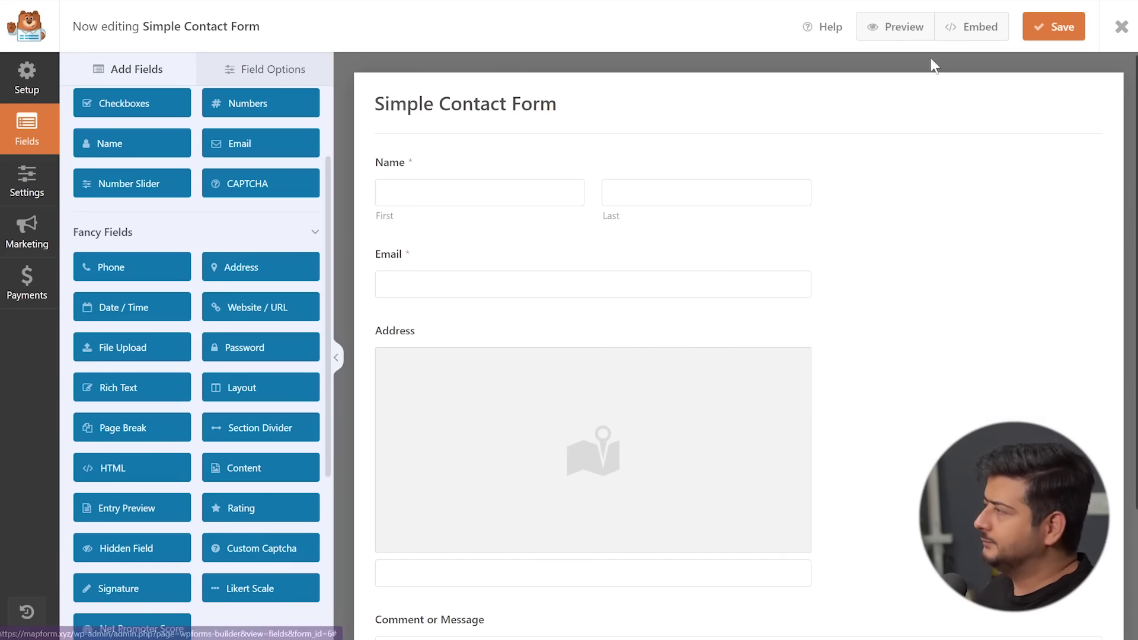
{"action": "left_click", "coordinate": [1054, 27]}
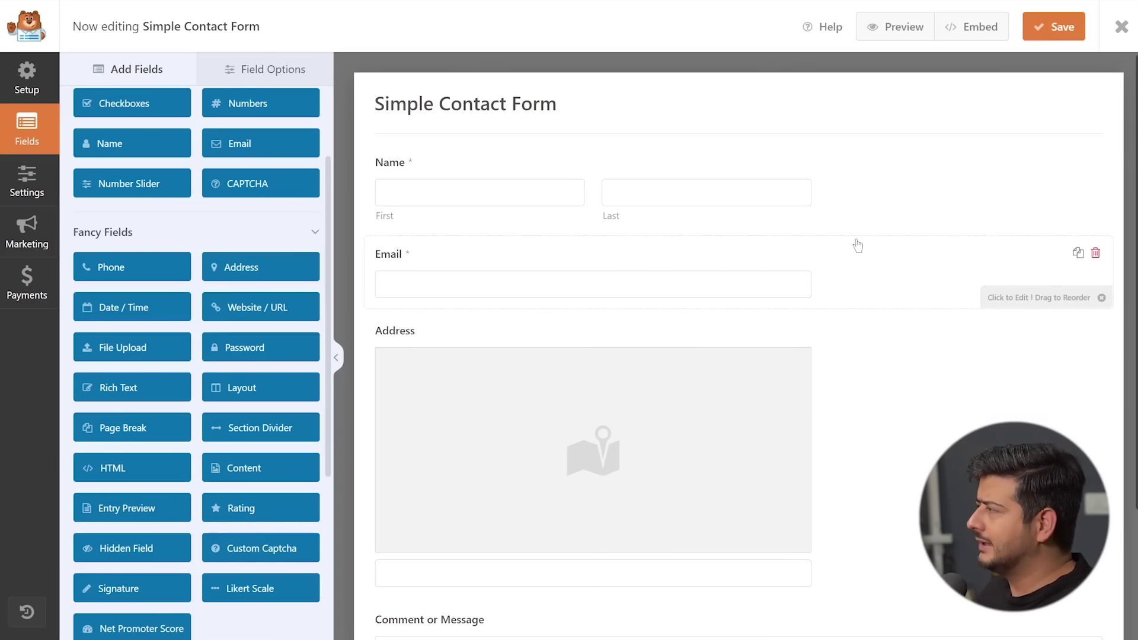
- Embed the form in a new page named 'Contact Form with Address'
{"action": "left_click", "coordinate": [974, 26]}
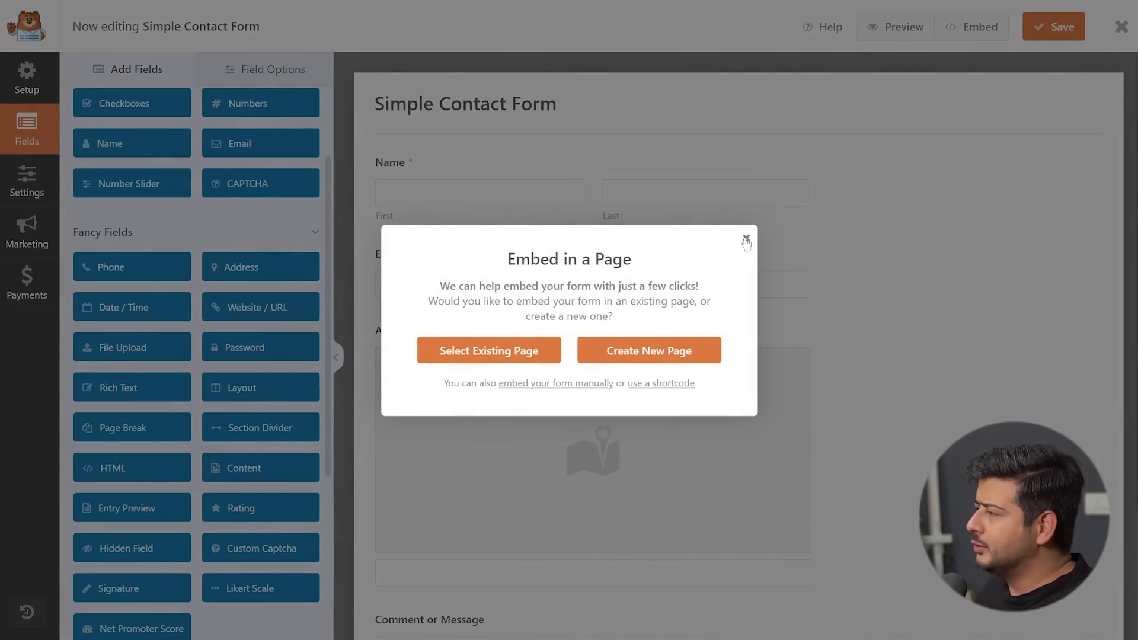
{"action": "left_click", "coordinate": [631, 351]}
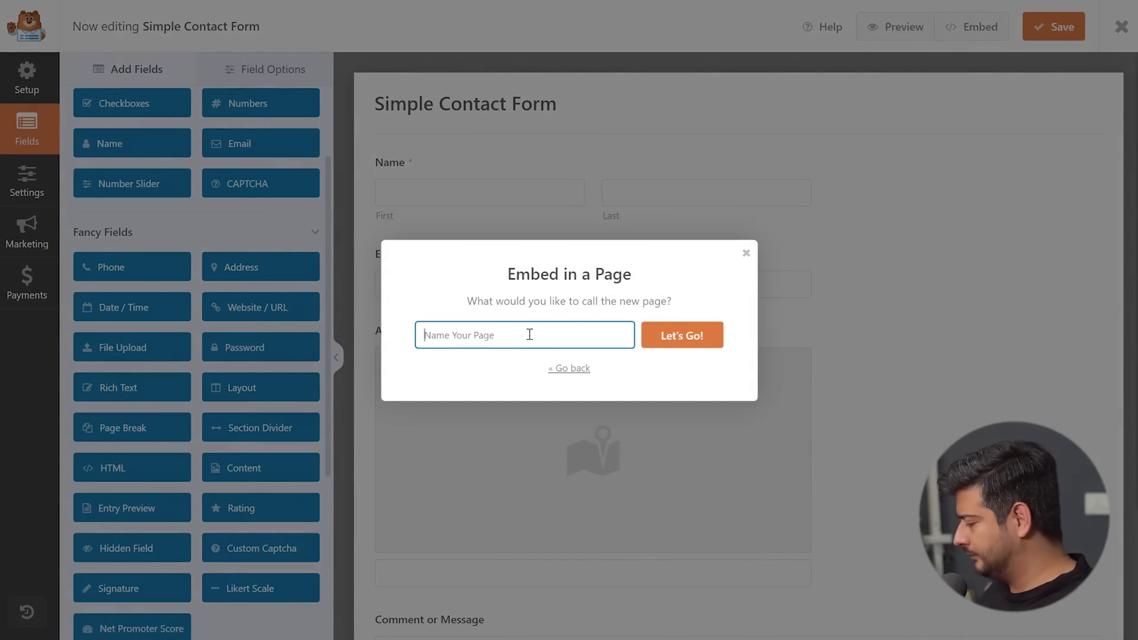
{"action": "type", "text": "Contact Form with A"}
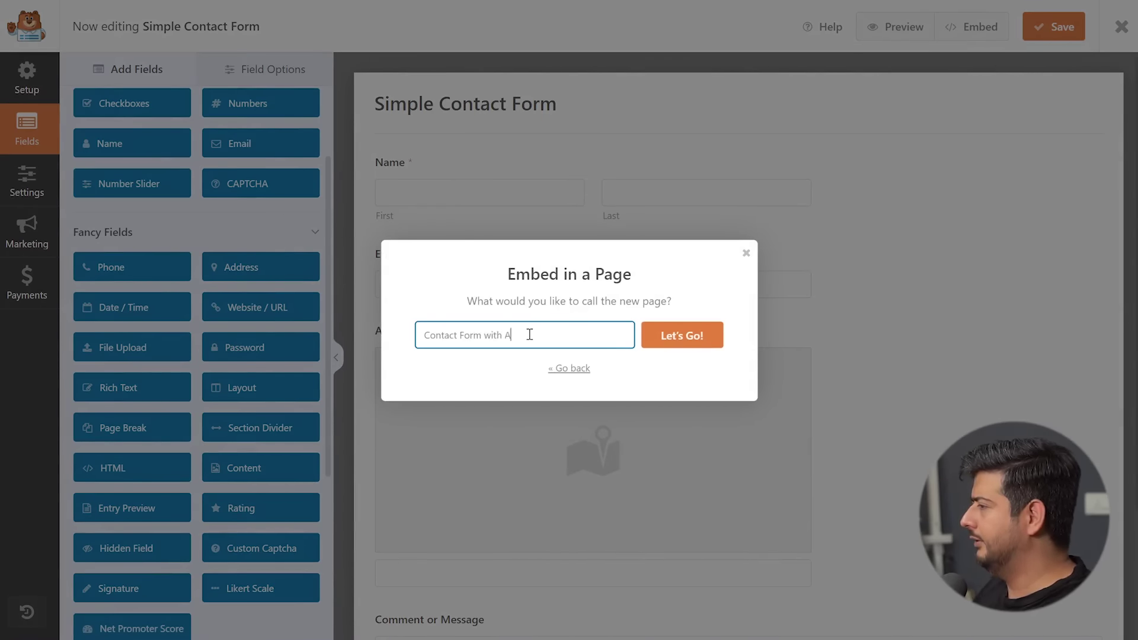
{"action": "type", "text": "ddress"}
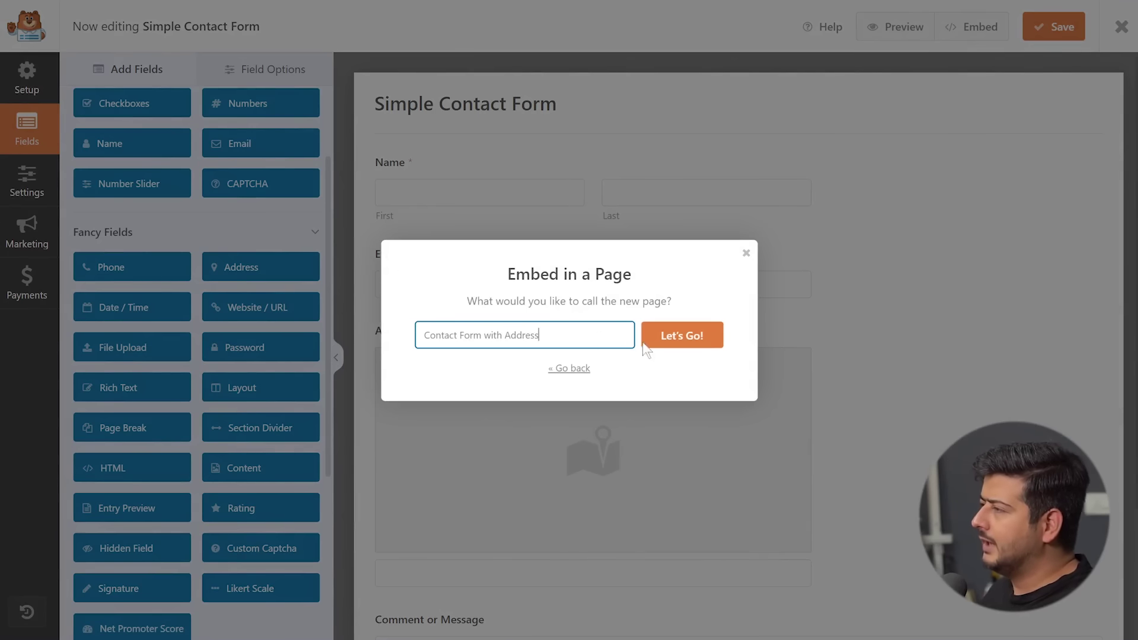
{"action": "left_click", "coordinate": [666, 346]}
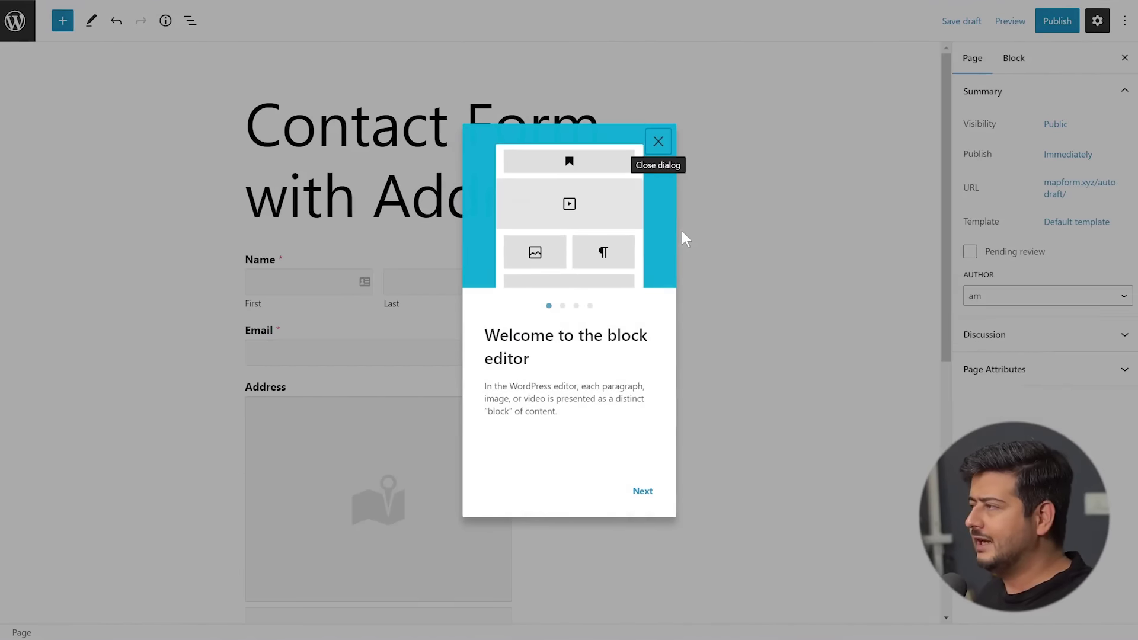
- Dismiss the welcome tips and remove the existing form block from the page
{"action": "left_click", "coordinate": [658, 143]}
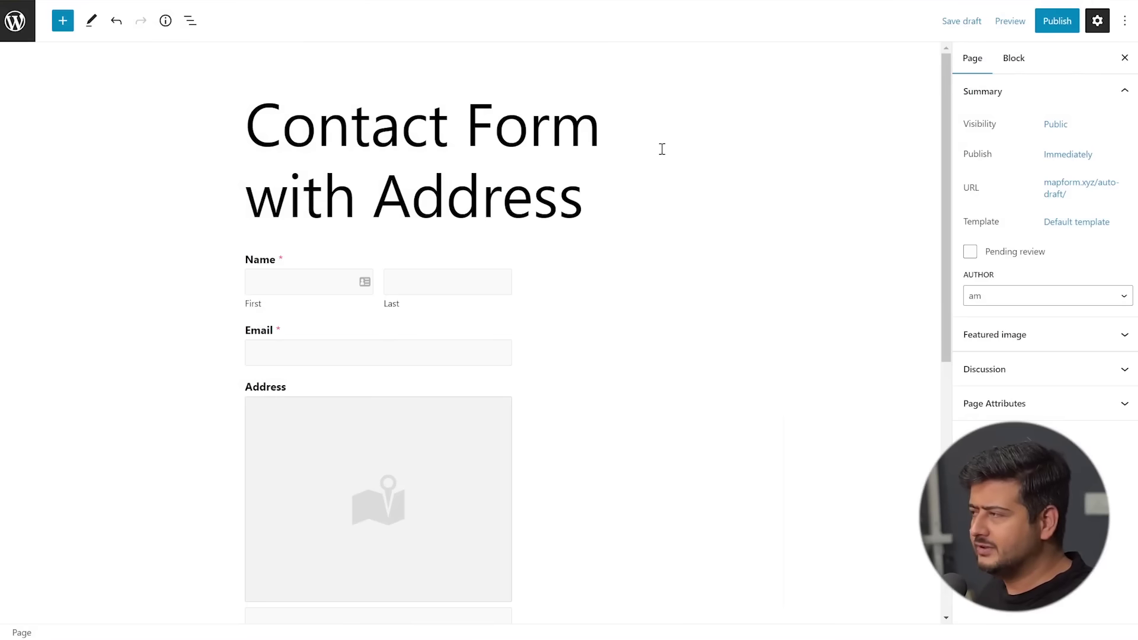
{"action": "left_click", "coordinate": [472, 360]}
{"action": "left_click", "coordinate": [298, 224]}
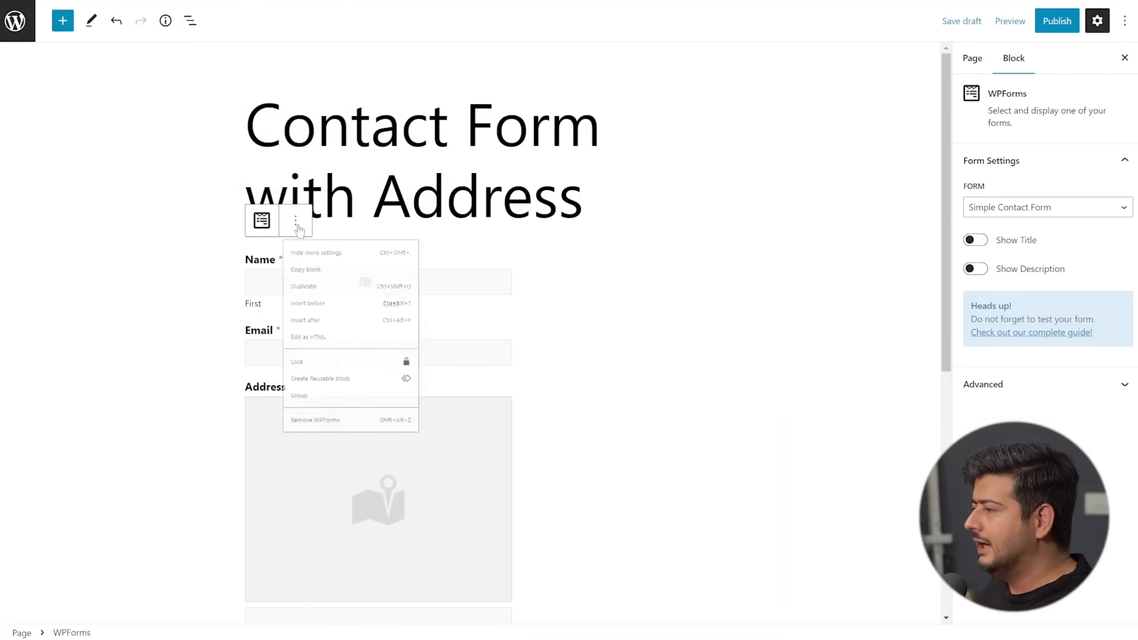
{"action": "left_click", "coordinate": [339, 508]}
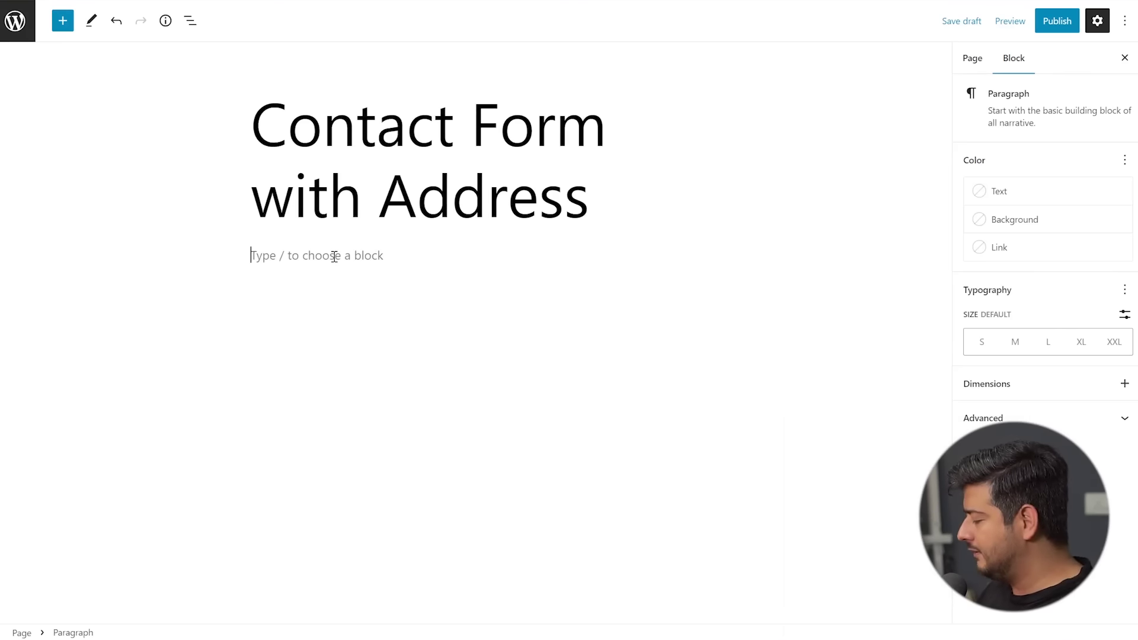
{"action": "type", "text": "/wpf"}
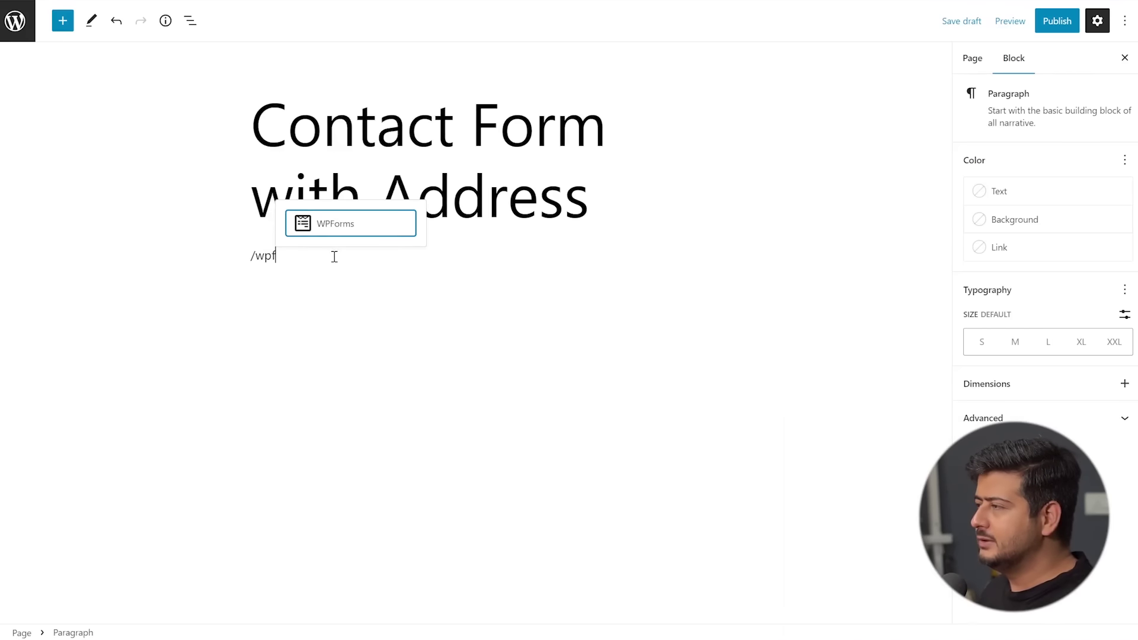
- Embed the Simple Contact Form via a new WPForms block
{"action": "left_click", "coordinate": [338, 227]}
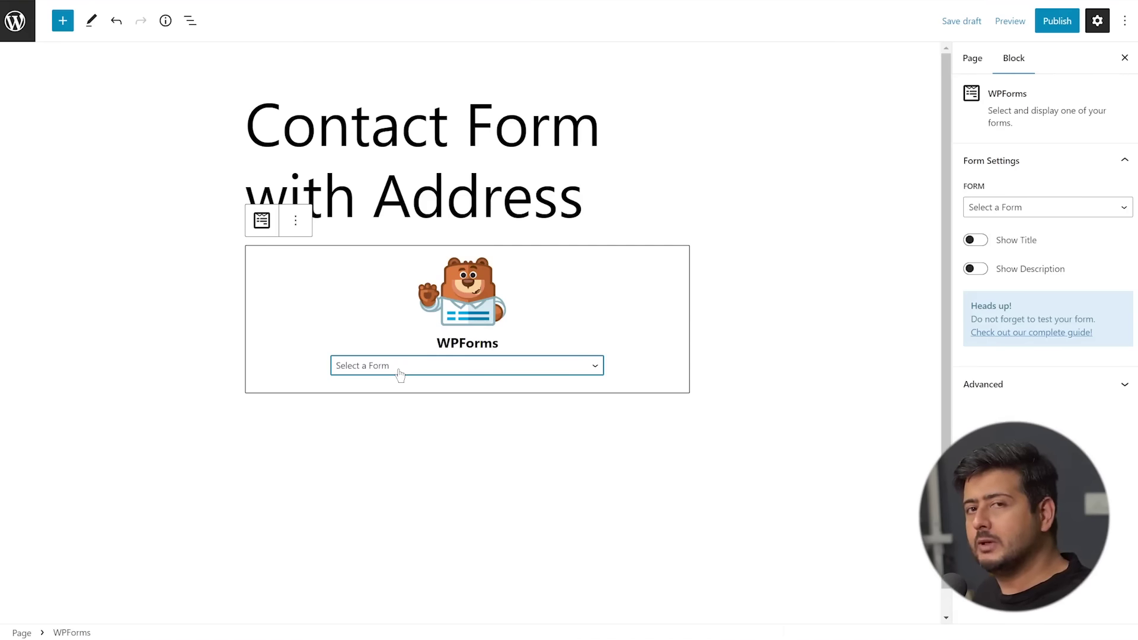
{"action": "left_click", "coordinate": [556, 368]}
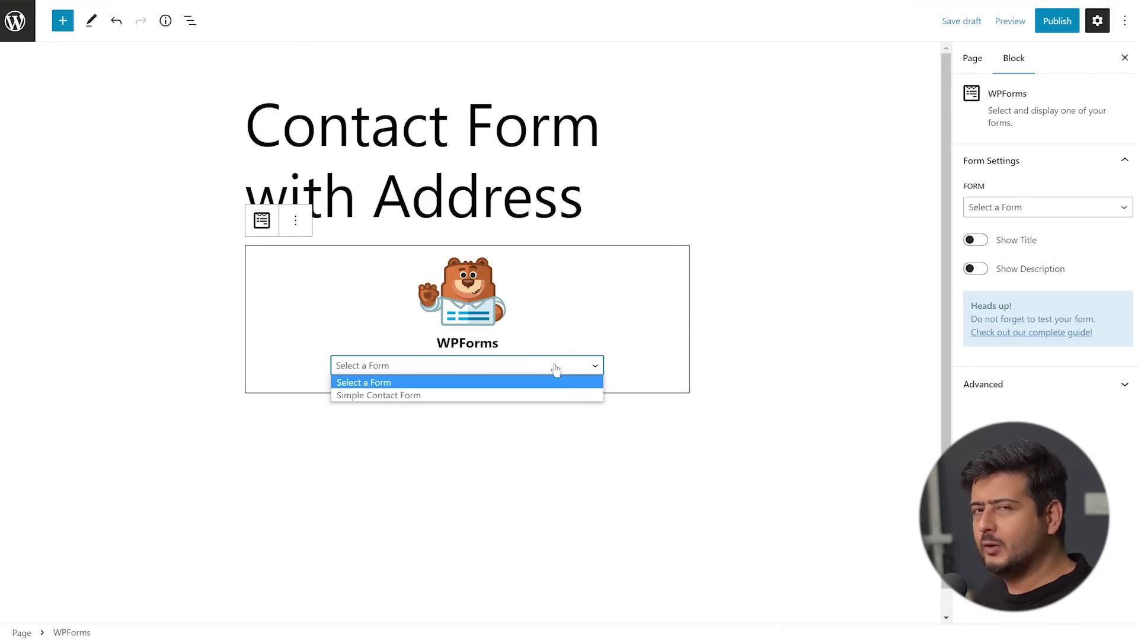
{"action": "left_click", "coordinate": [395, 395]}
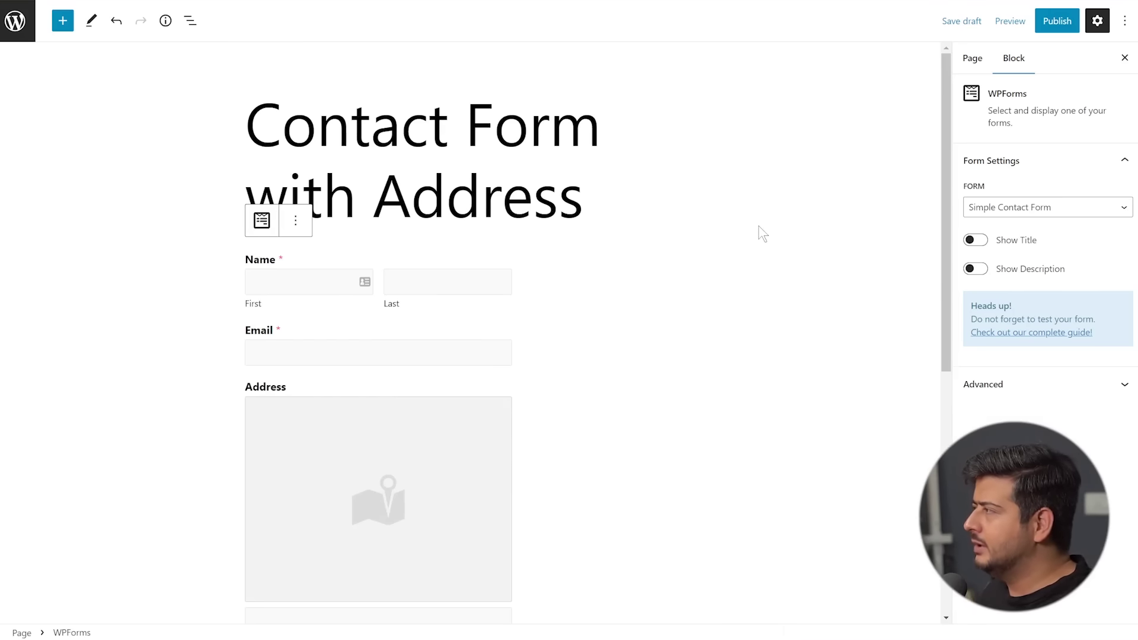
- Publish the Contact Form with Address page and go to view it
{"action": "left_click", "coordinate": [1058, 20]}
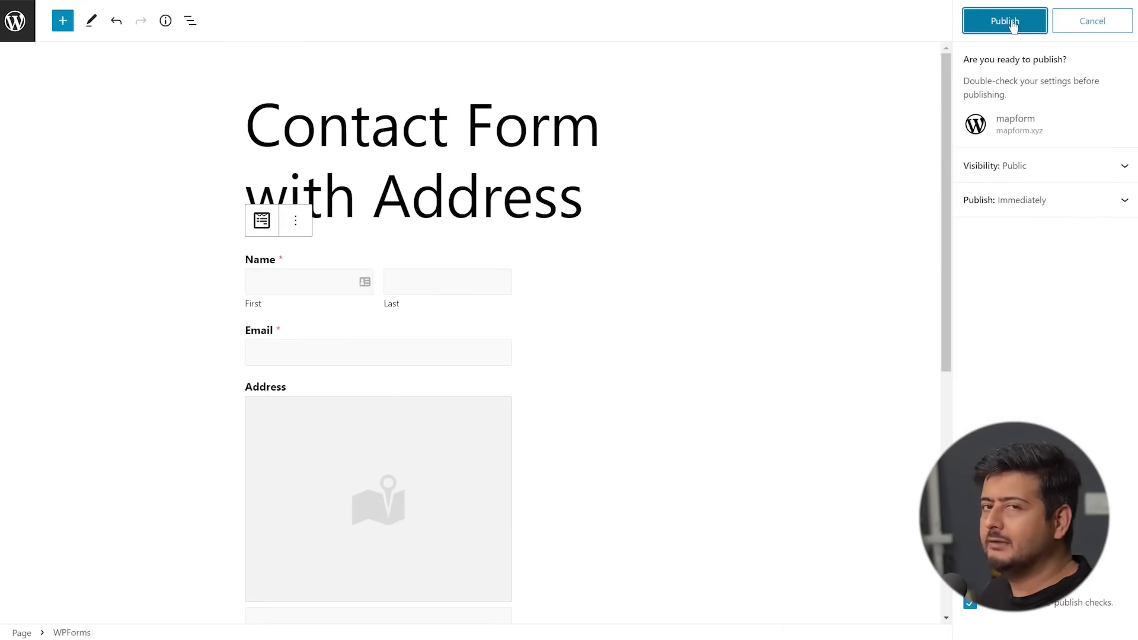
{"action": "left_click", "coordinate": [1009, 21]}
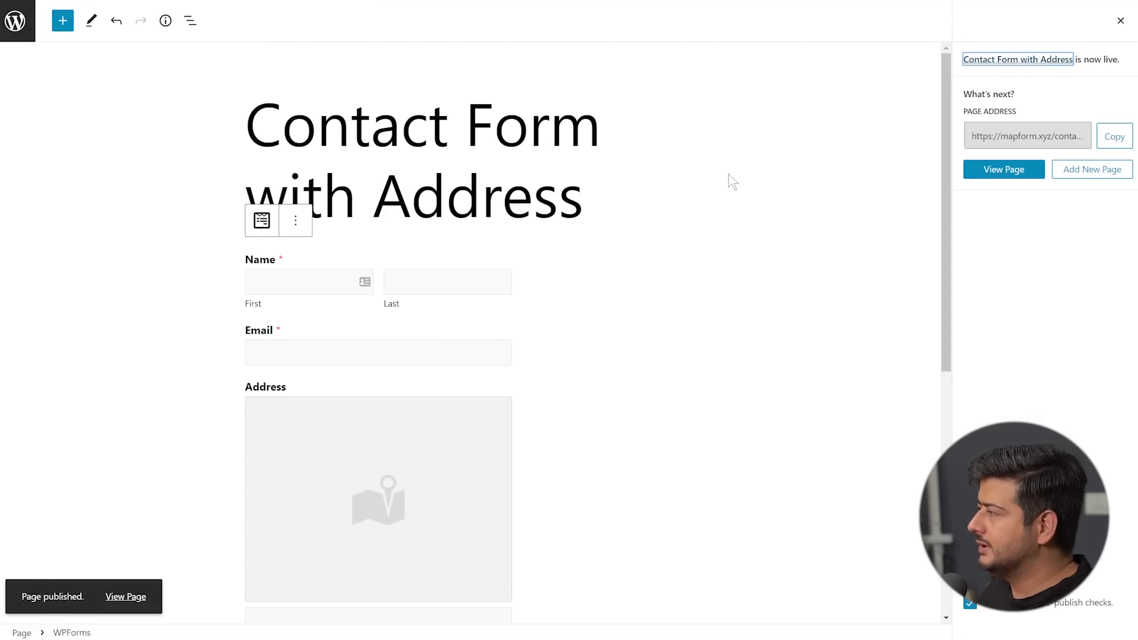
{"action": "left_click", "coordinate": [988, 174]}
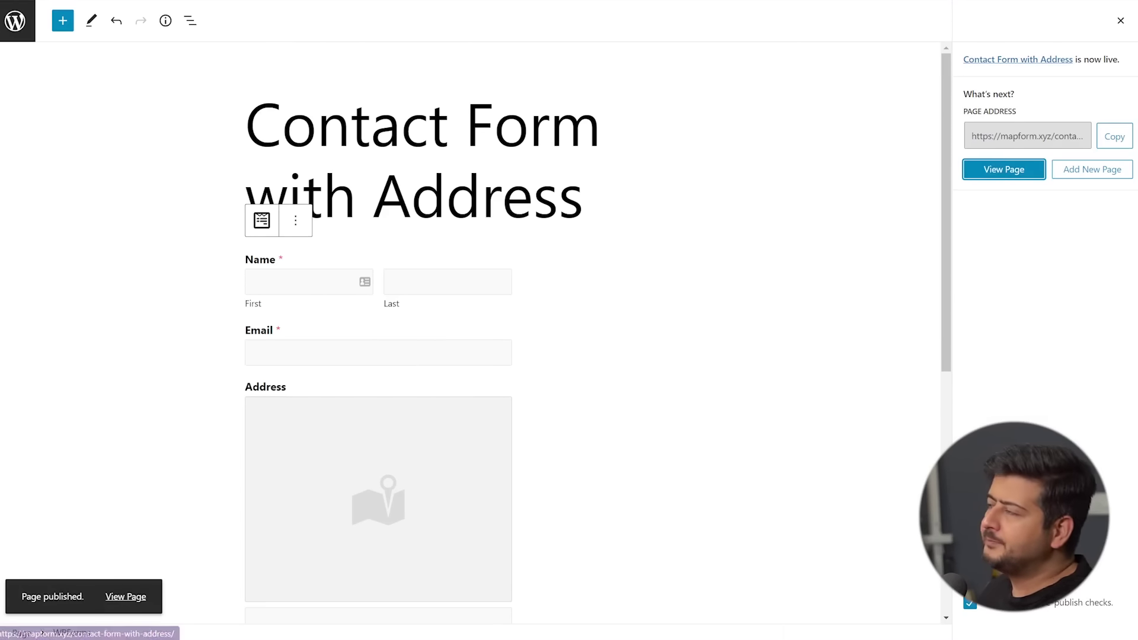
- On the live page, fill in a test first name, last name and email address
{"action": "left_click", "coordinate": [1004, 169]}
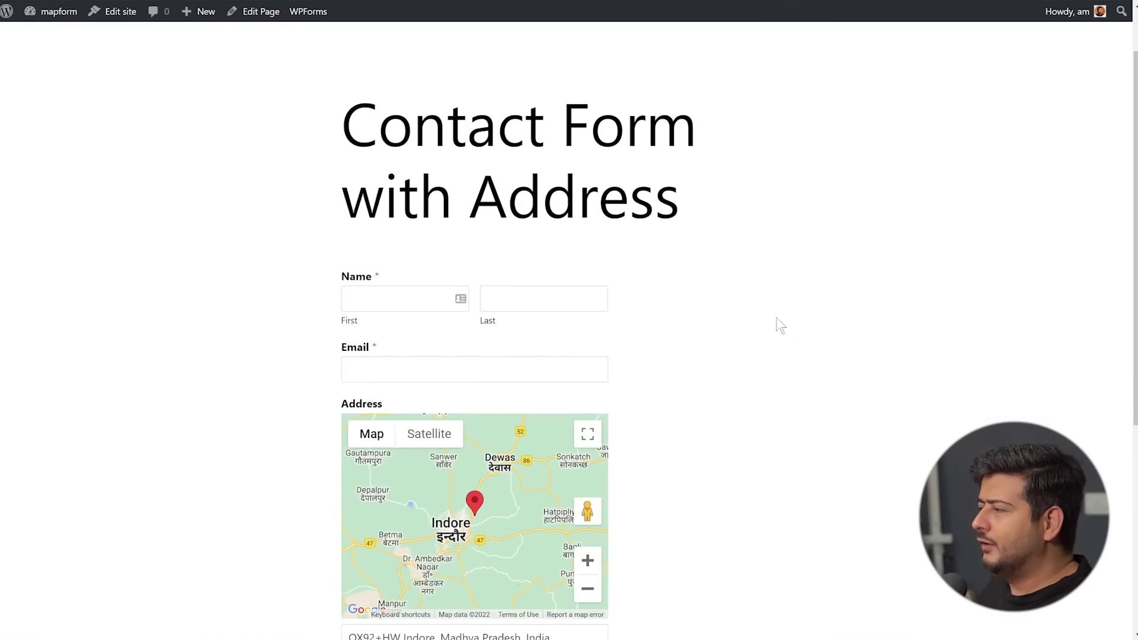
{"action": "scroll", "coordinate": [833, 271], "scroll_direction": "down", "scroll_amount": 1}
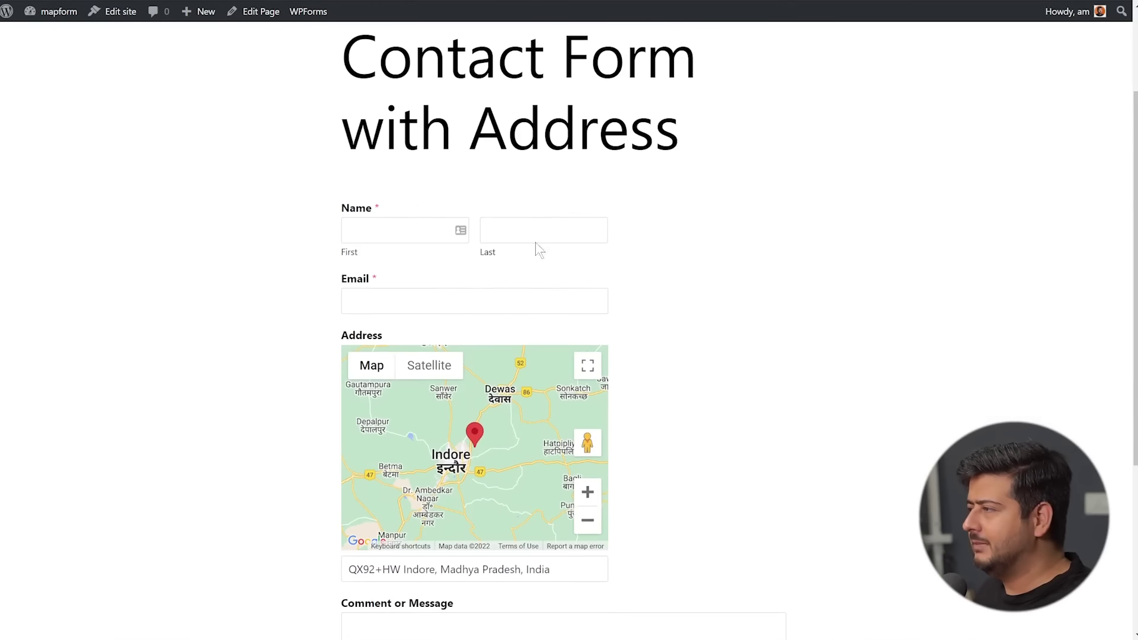
{"action": "left_click", "coordinate": [387, 227]}
{"action": "key", "text": "Tab"}
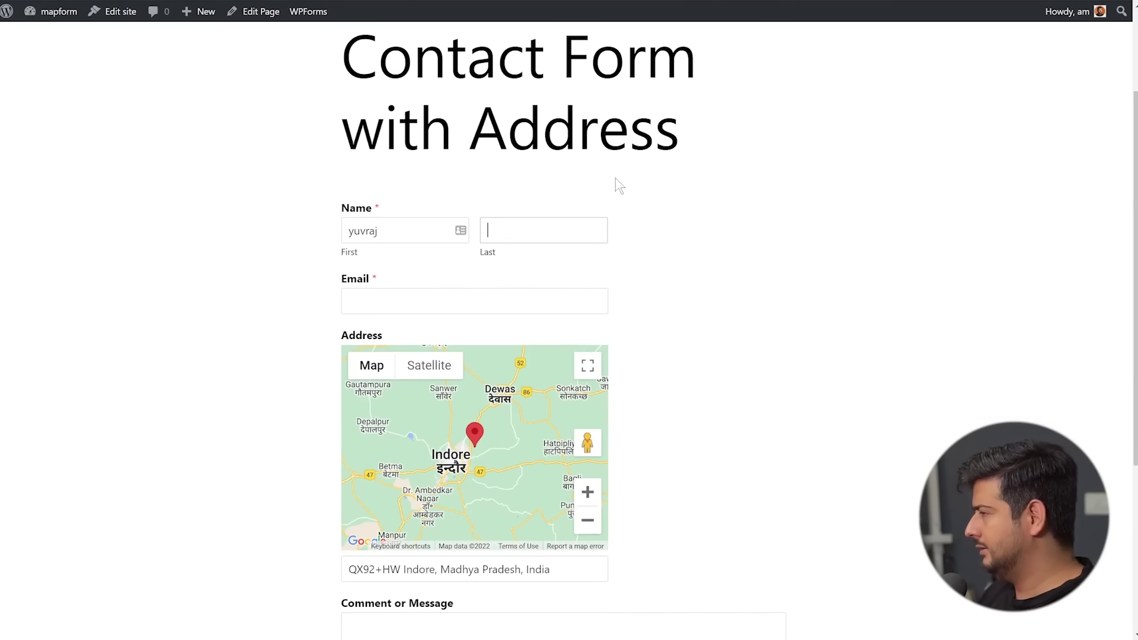
{"action": "key", "text": "Tab"}
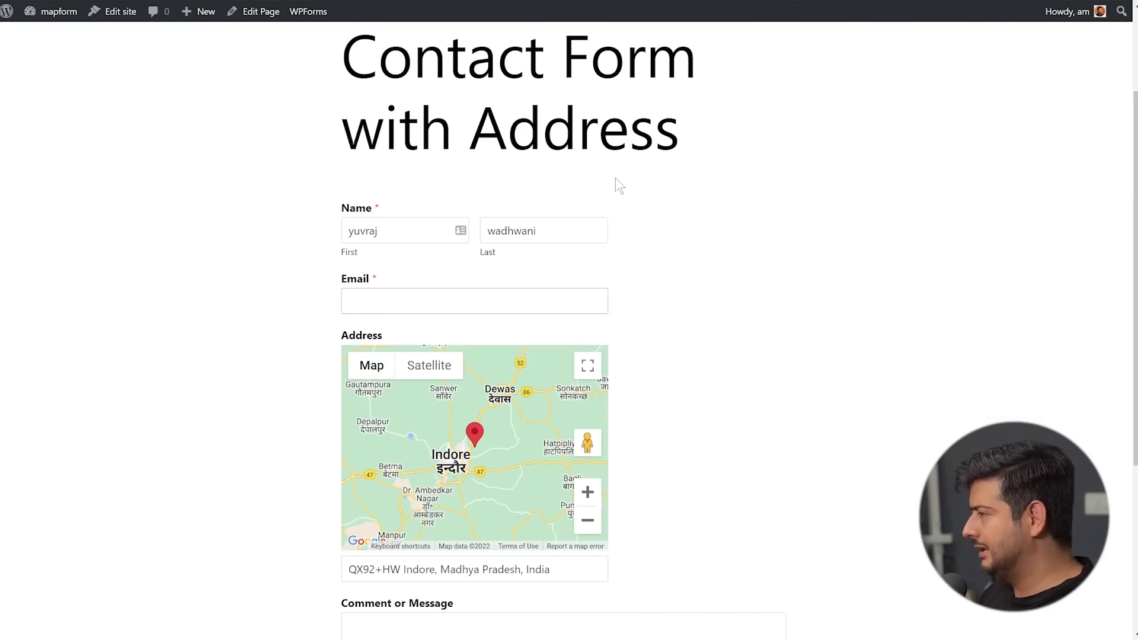
{"action": "type", "text": "ema"}
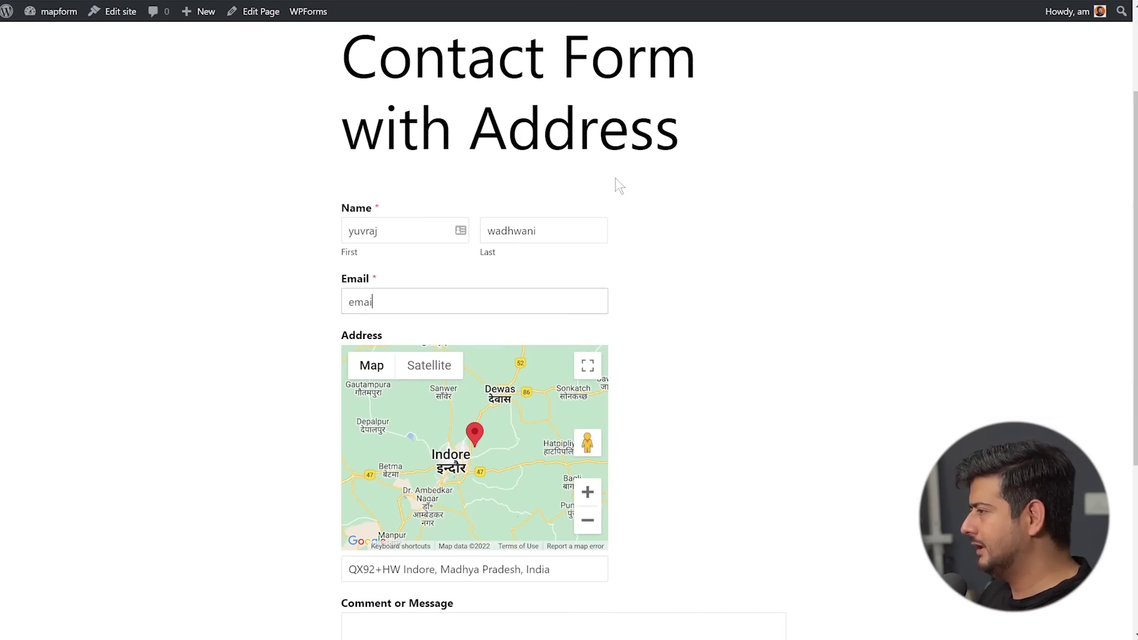
{"action": "type", "text": "il@email"}
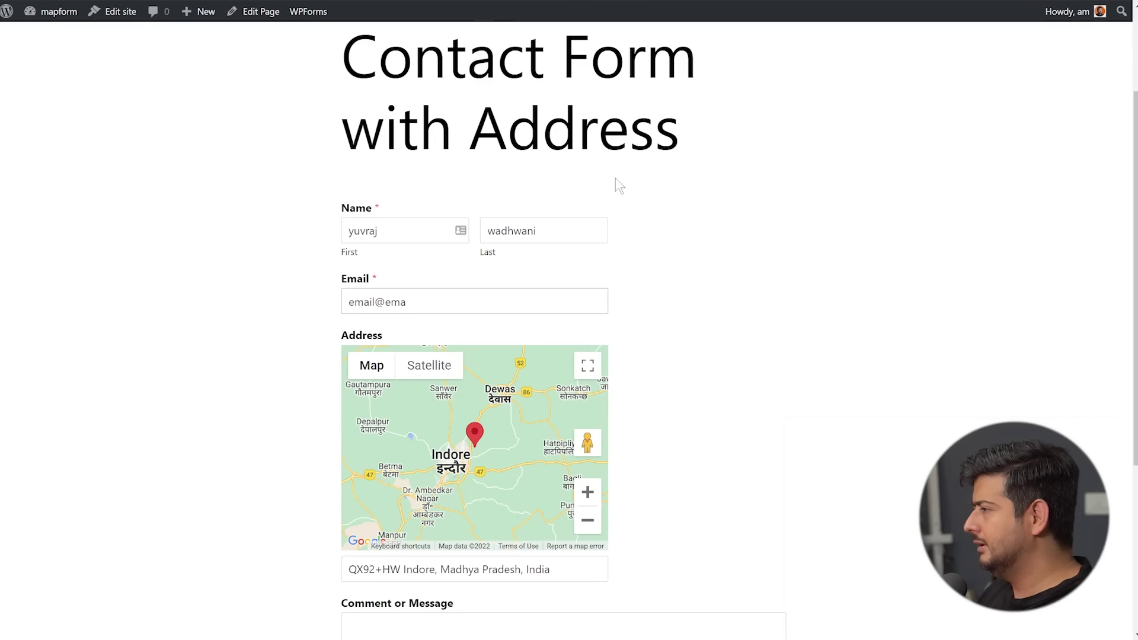
{"action": "type", "text": ".com"}
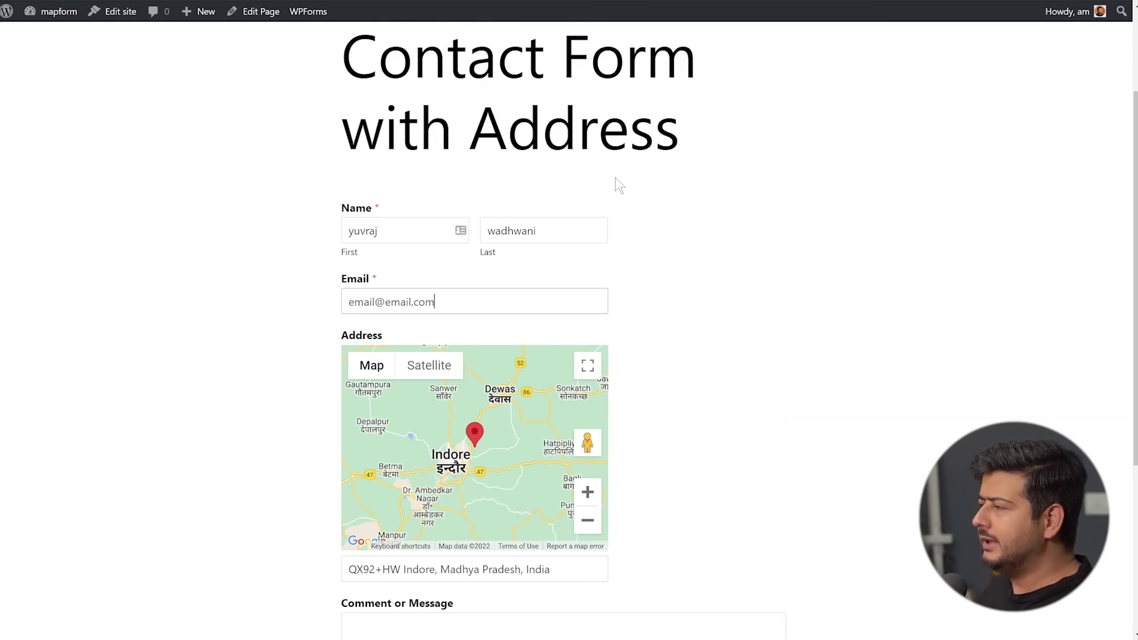
{"action": "scroll", "coordinate": [616, 179], "scroll_direction": "down", "scroll_amount": 3}
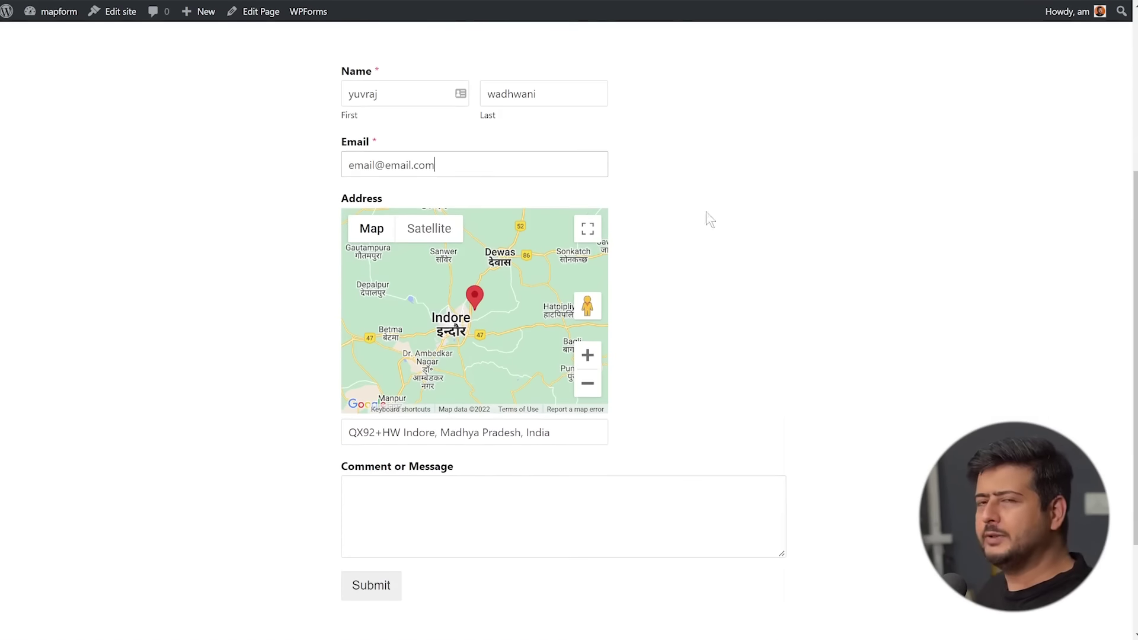
- Clear the prefilled text from the Address field
{"action": "left_click", "coordinate": [551, 434]}
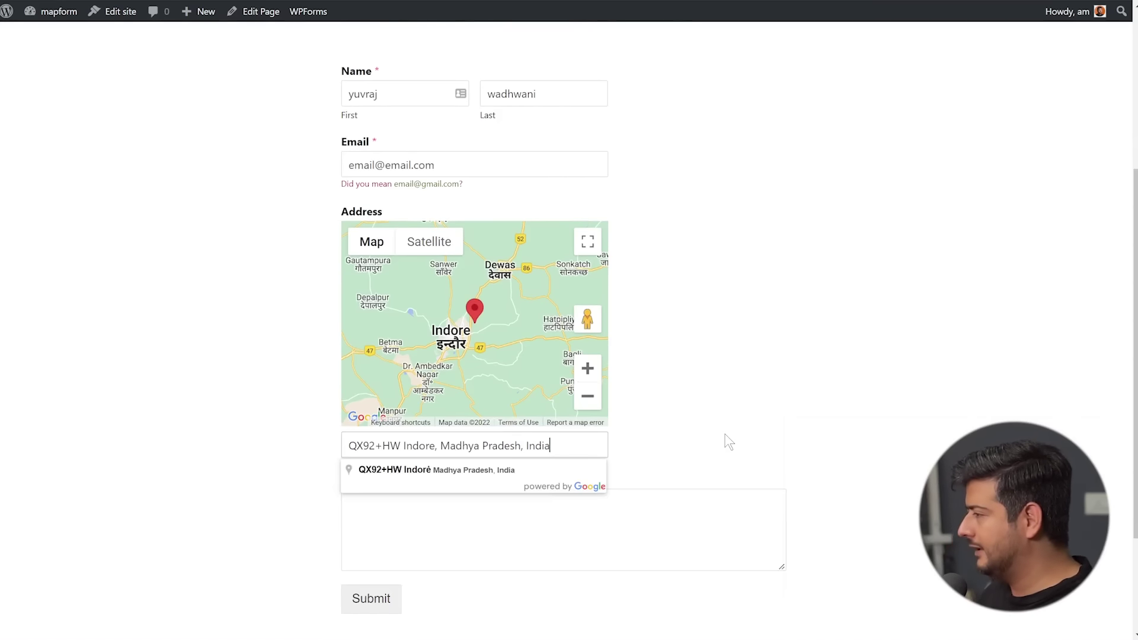
{"action": "key", "text": "ctrl+a"}
{"action": "key", "text": "BackSpace"}
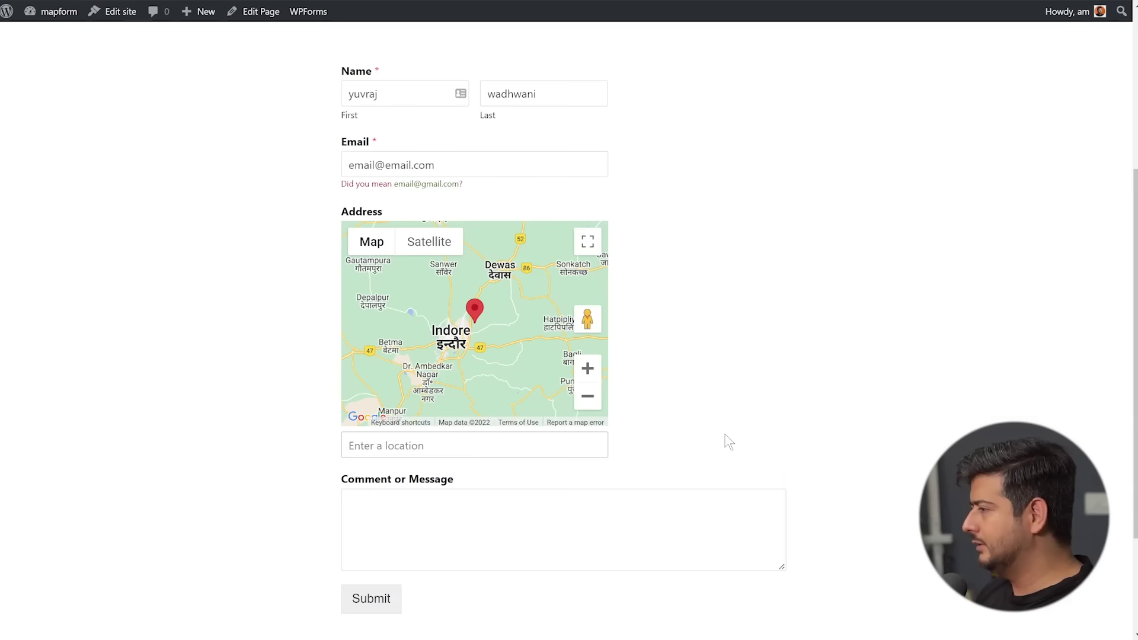
{"action": "type", "text": "times s"}
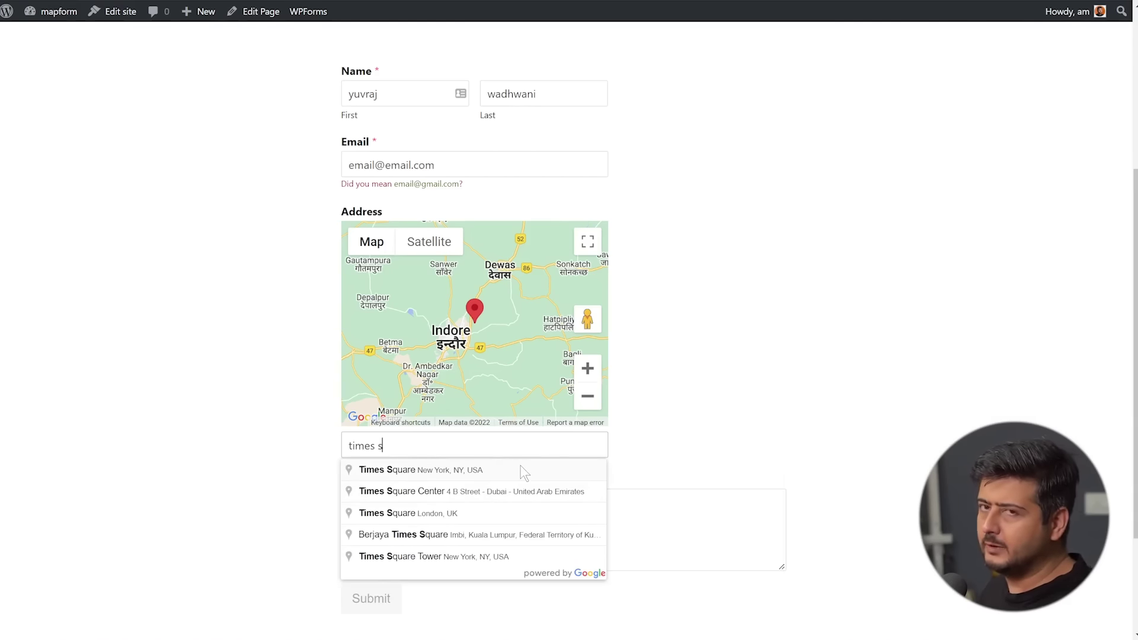
- Set the address to Times Square, New York, add a comment and submit the test entry
{"action": "left_click", "coordinate": [478, 473]}
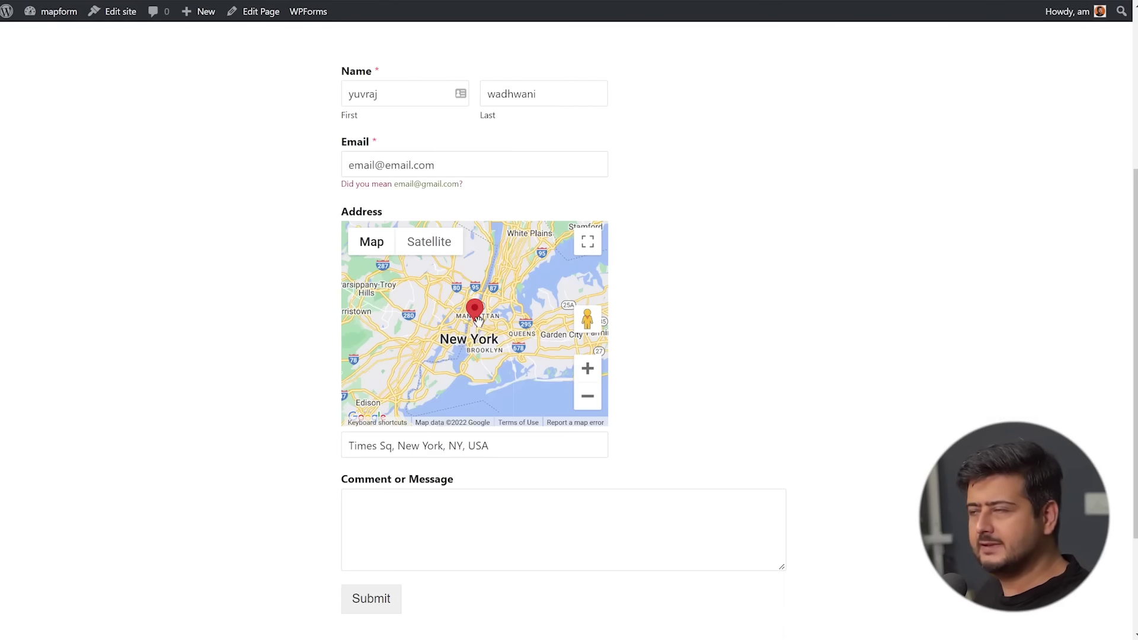
{"action": "left_click", "coordinate": [588, 368]}
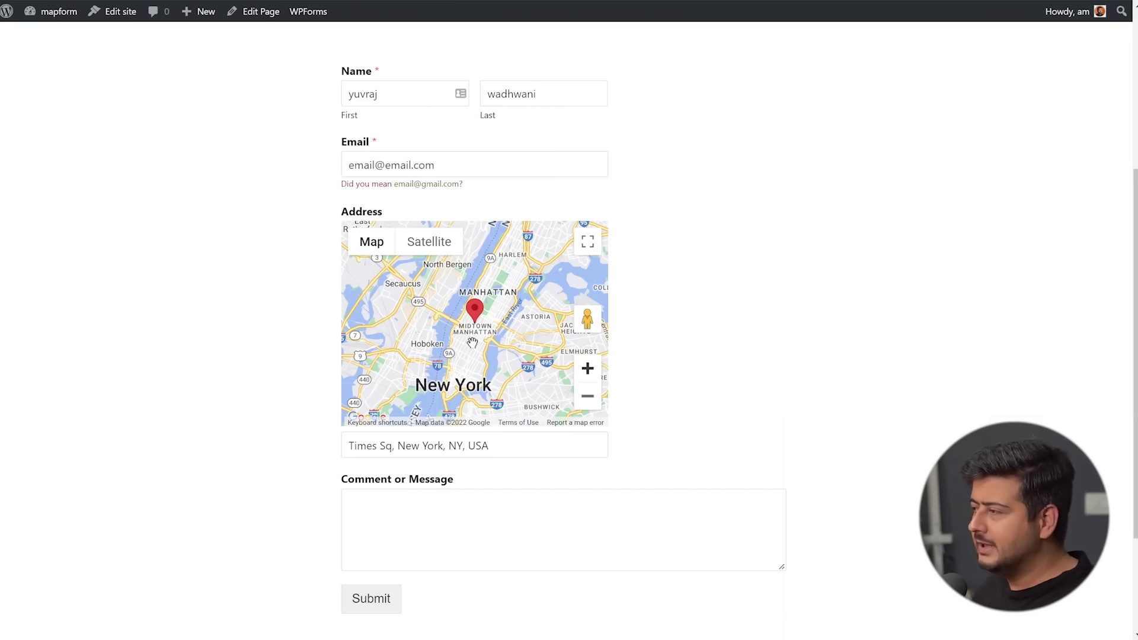
{"action": "left_click", "coordinate": [465, 542]}
{"action": "type", "text": "djgsdkg"}
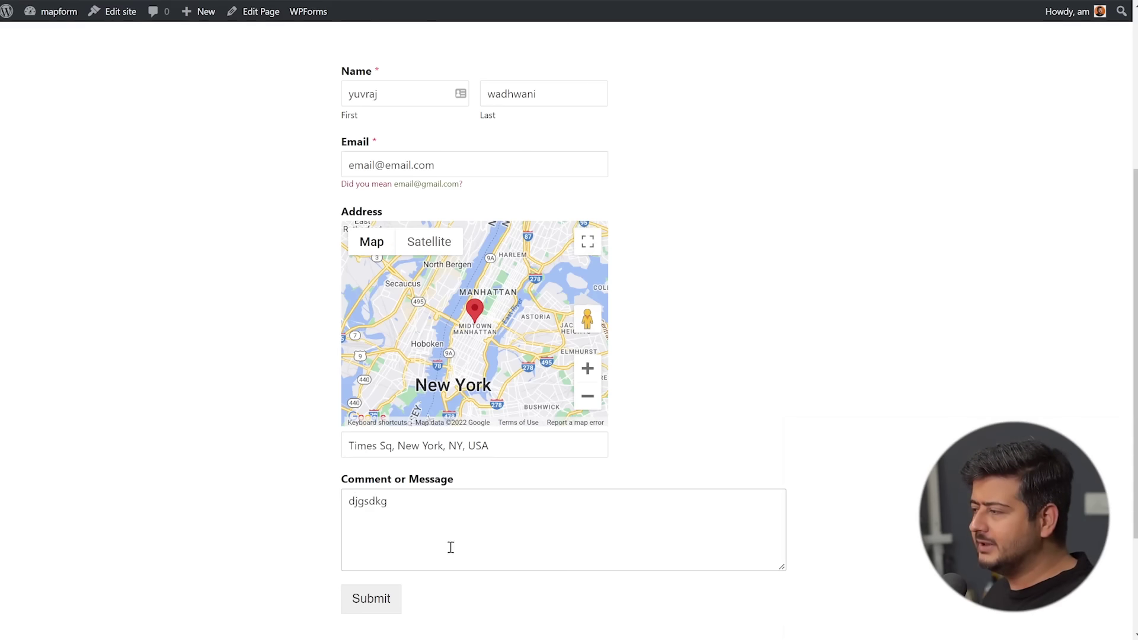
{"action": "left_click", "coordinate": [372, 598]}
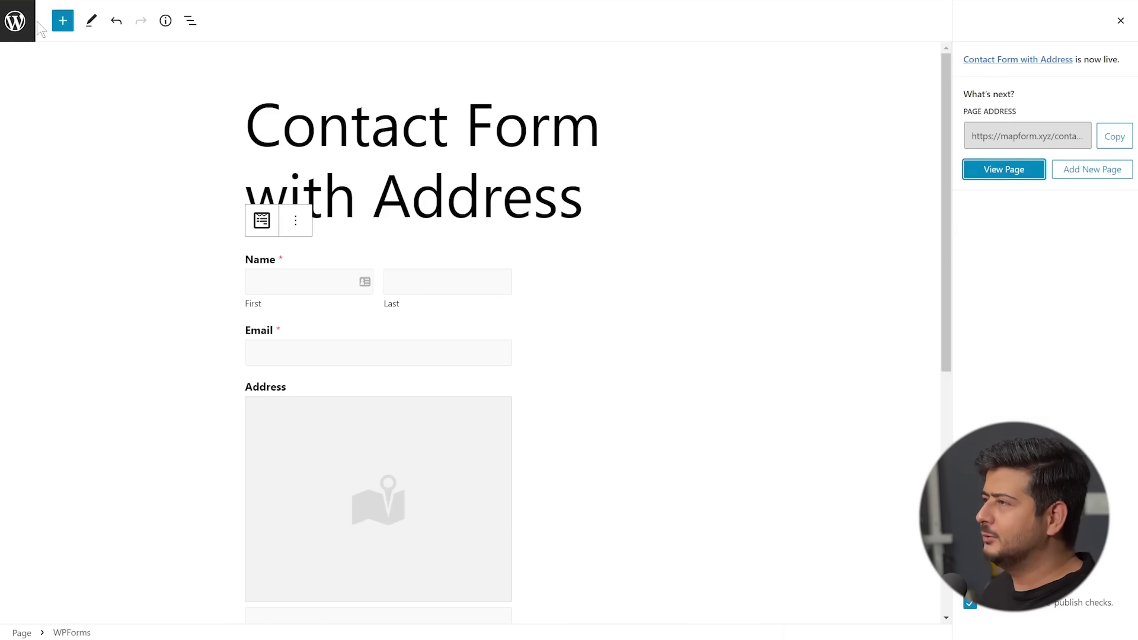
- Return to the admin area and show the WPForms Entries overview
{"action": "left_click", "coordinate": [18, 22]}
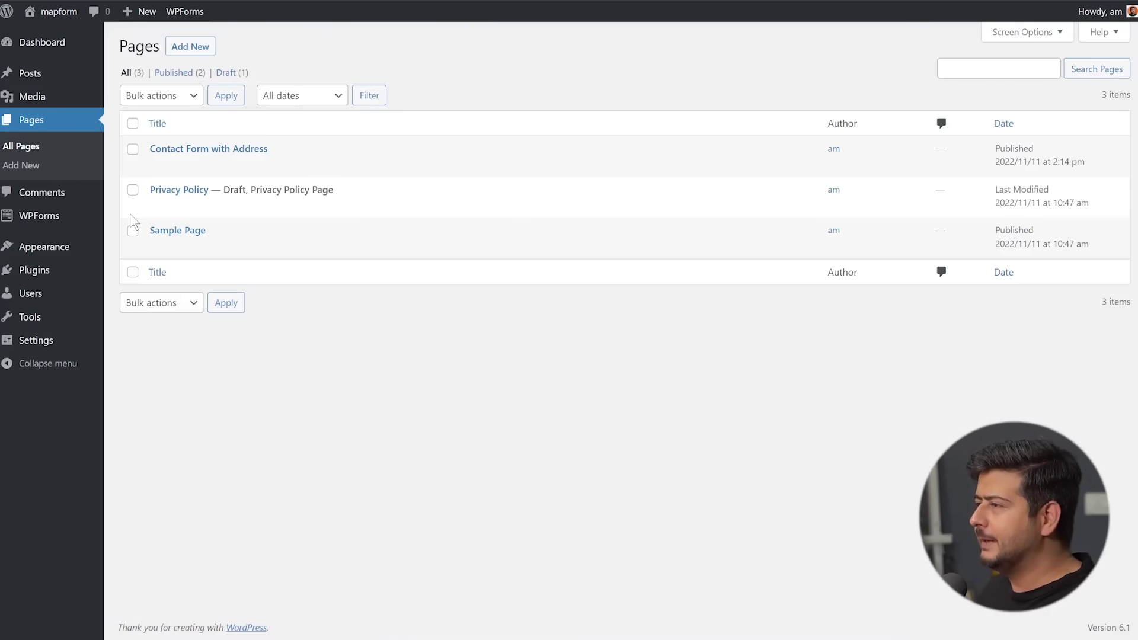
{"action": "mouse_move", "coordinate": [39, 215]}
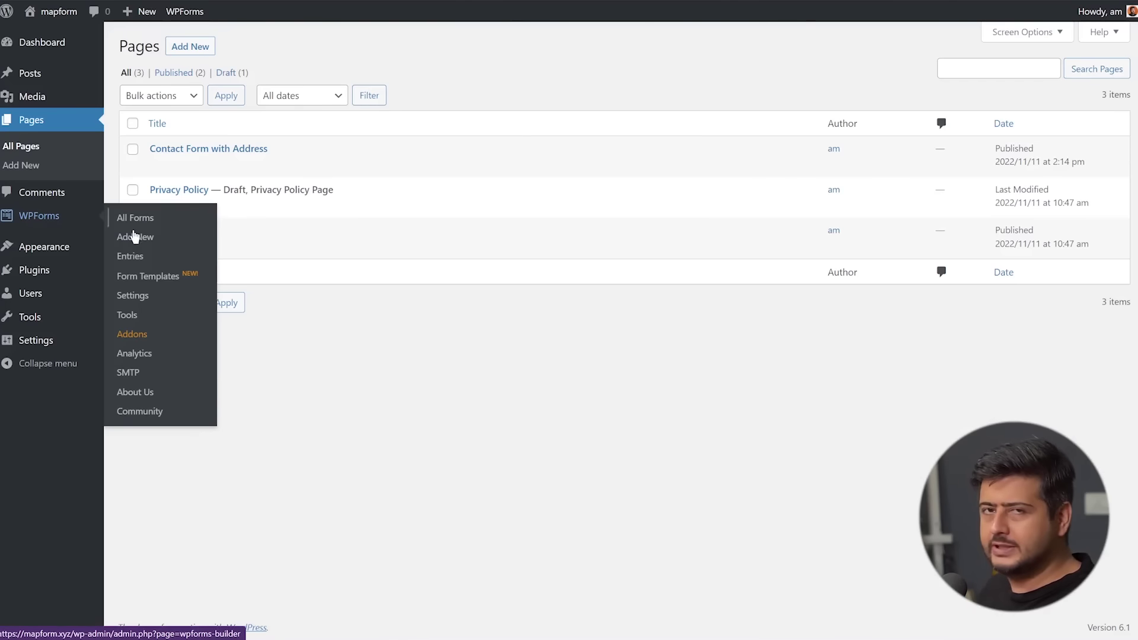
{"action": "left_click", "coordinate": [144, 258]}
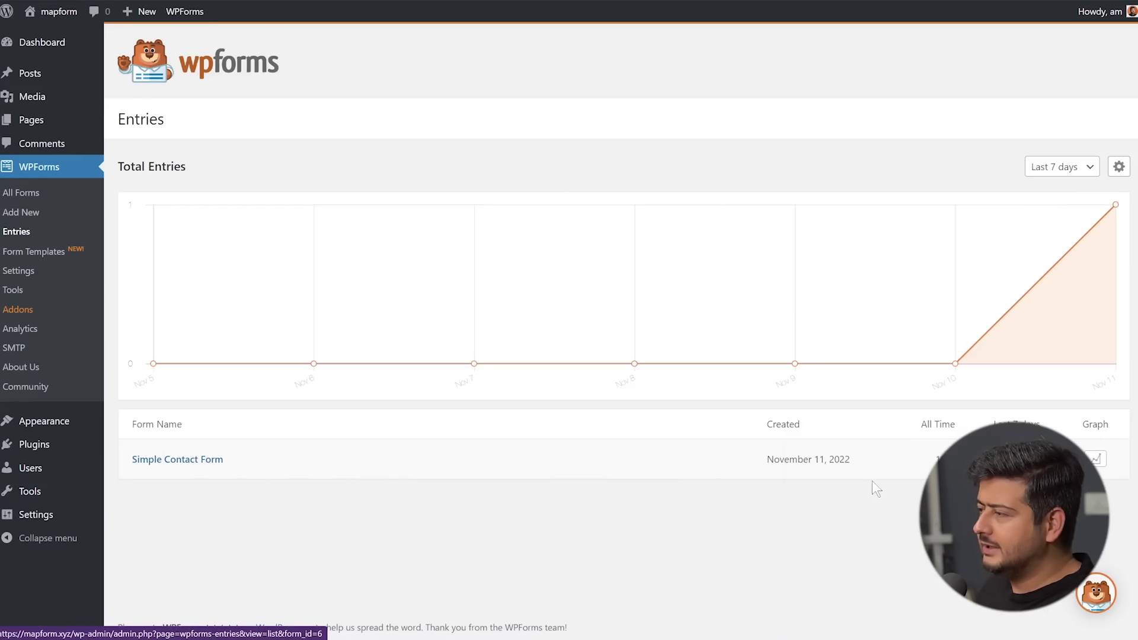
- View the Simple Contact Form test entry with its Times Sq, New York address
{"action": "left_click", "coordinate": [175, 461]}
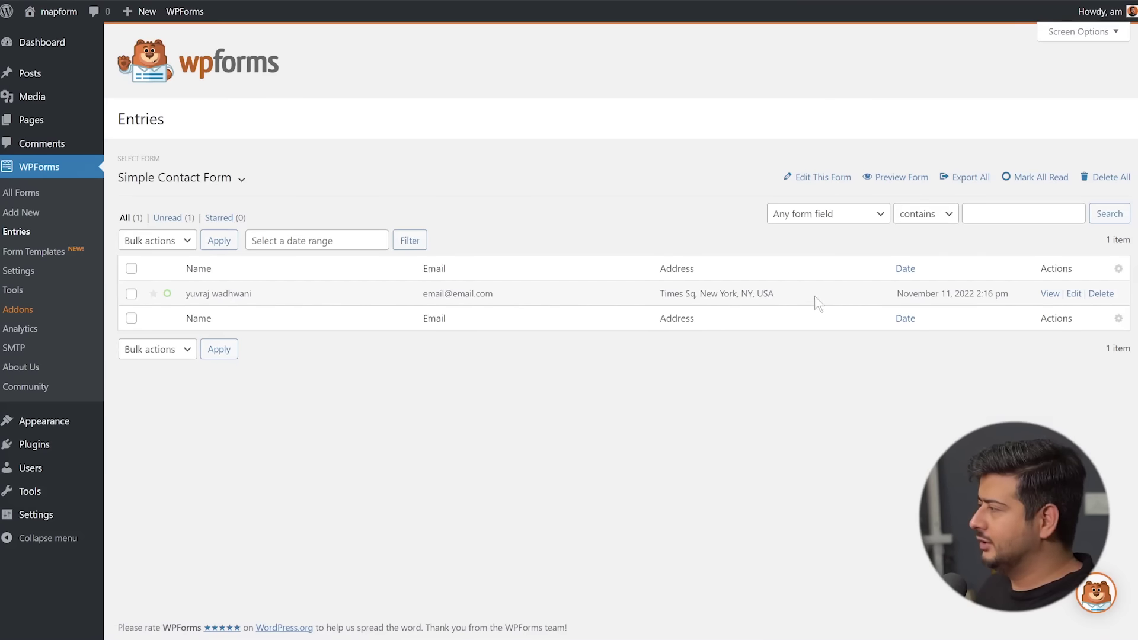
{"action": "left_click", "coordinate": [1050, 294]}
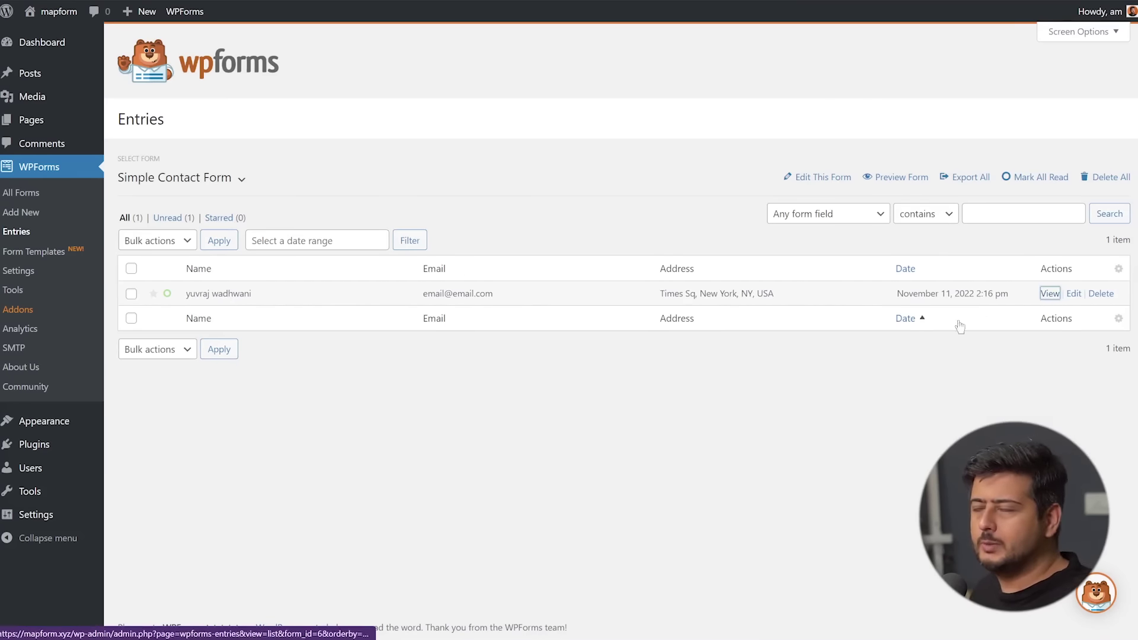